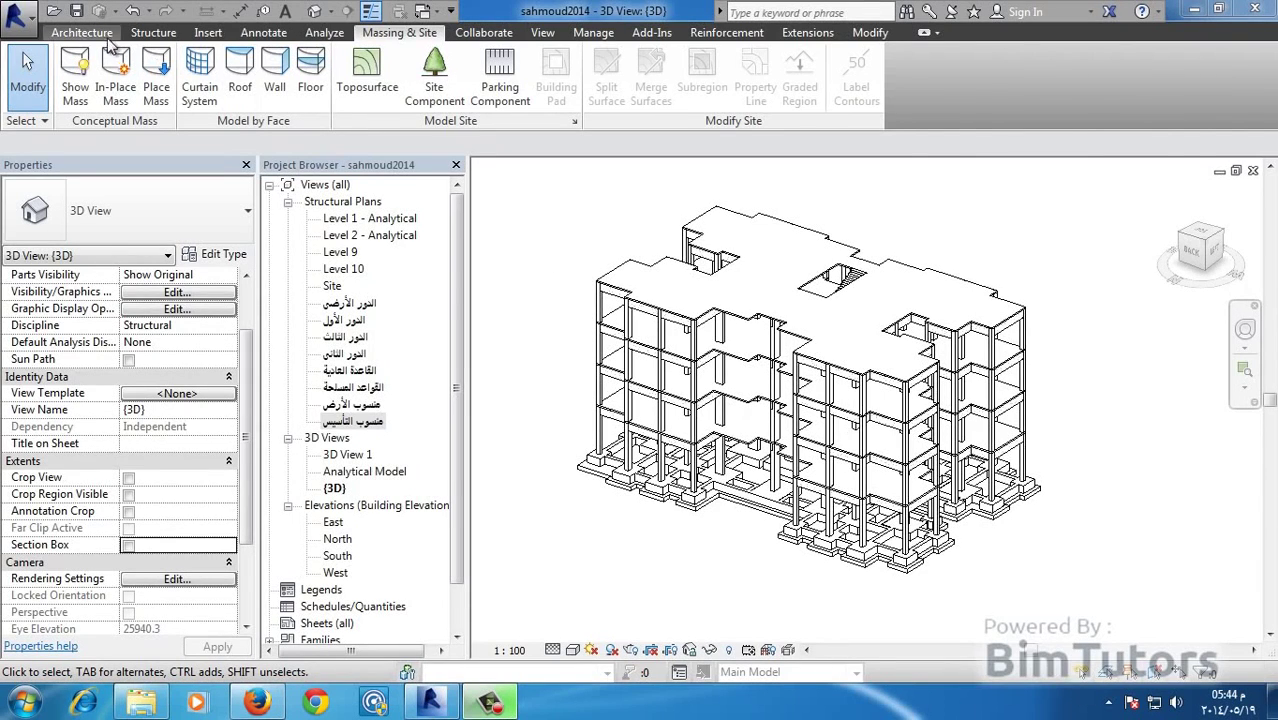
- Orbit and zoom the 3D building model to view it from other sides
{"action": "left_click", "coordinate": [82, 33]}
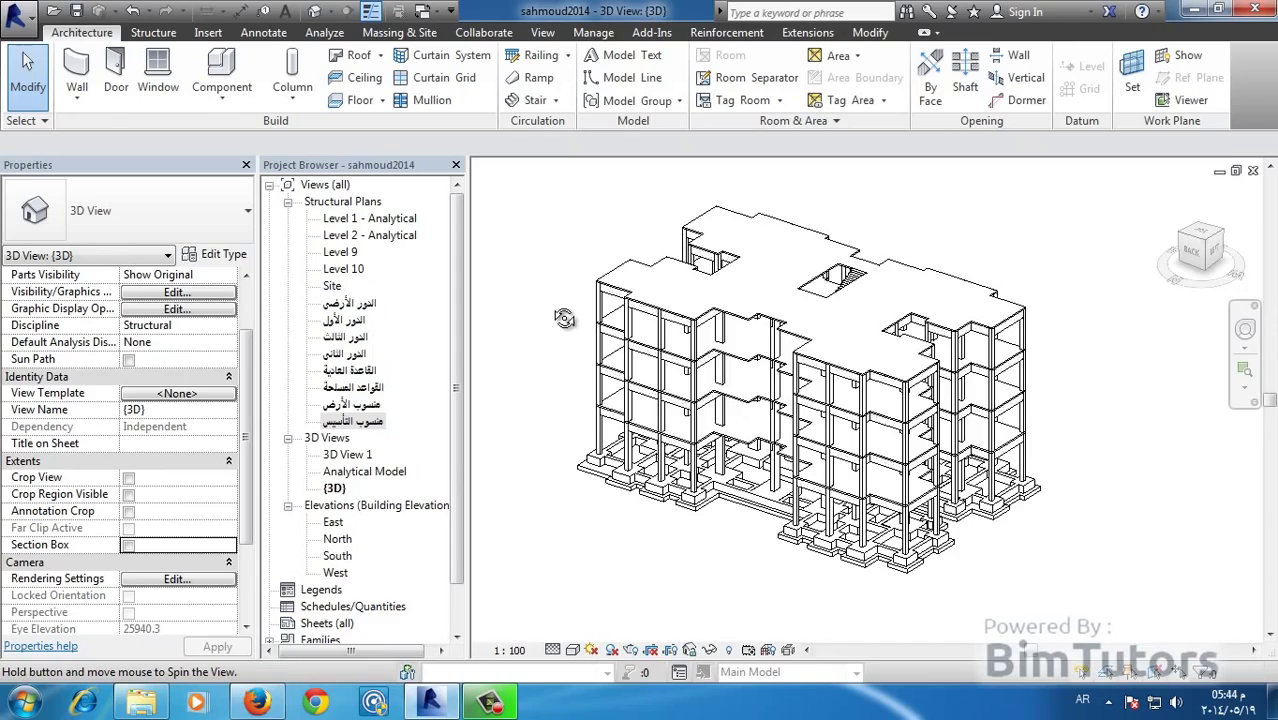
{"action": "middle_click_drag", "start_coordinate": [564, 318], "coordinate": [727, 537], "text": "shift"}
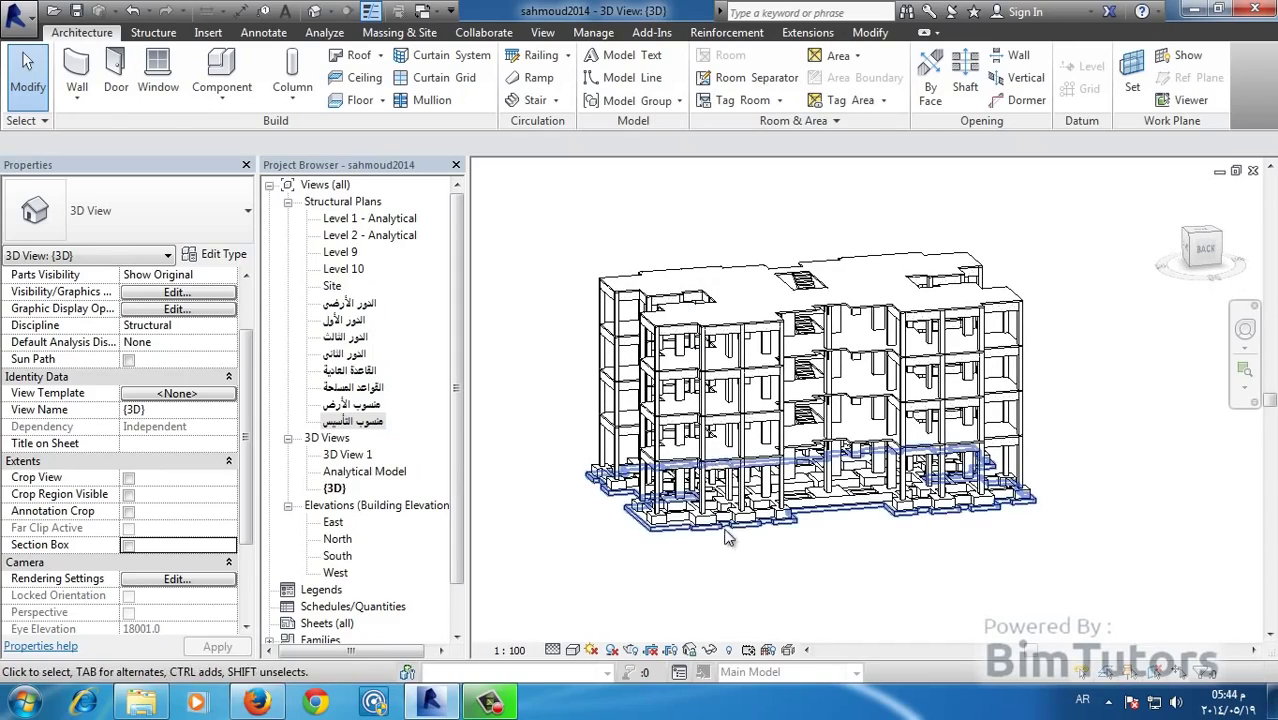
{"action": "scroll", "coordinate": [735, 520], "scroll_direction": "up", "scroll_amount": 2}
{"action": "scroll", "coordinate": [745, 515], "scroll_direction": "up", "scroll_amount": 1}
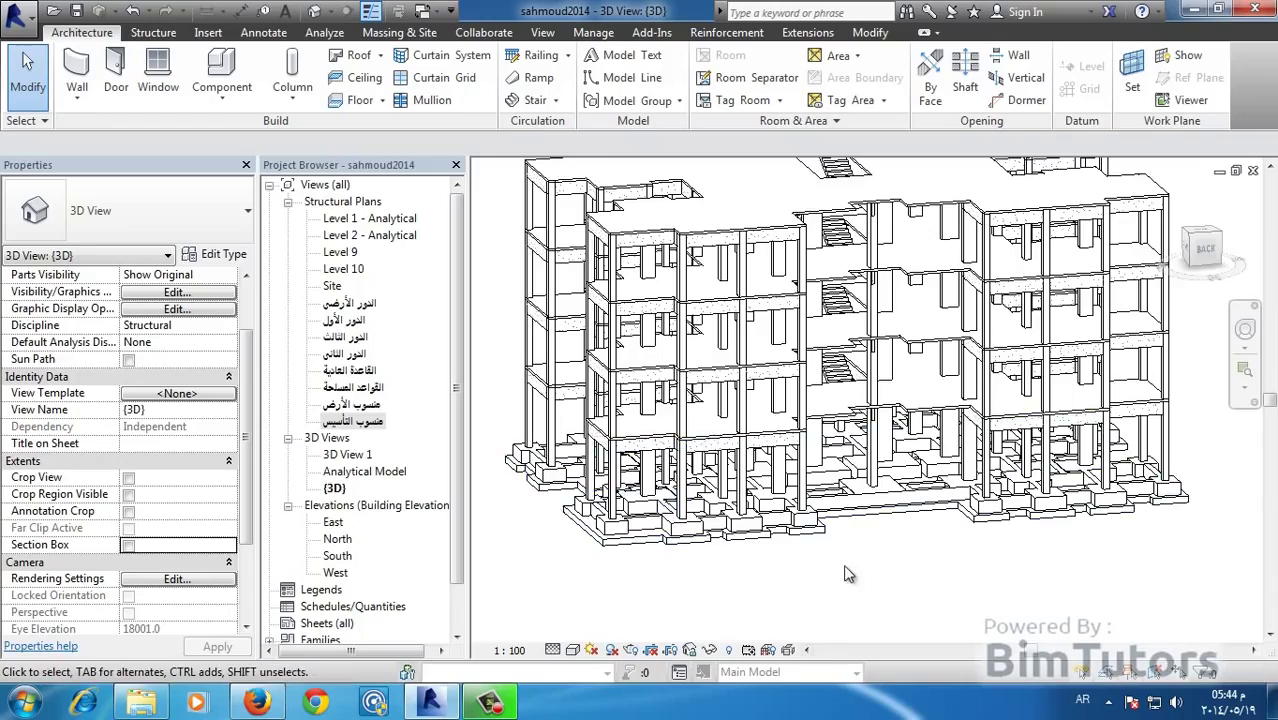
{"action": "scroll", "coordinate": [848, 574], "scroll_direction": "down", "scroll_amount": 1}
{"action": "scroll", "coordinate": [860, 568], "scroll_direction": "down", "scroll_amount": 2}
{"action": "mouse_move", "coordinate": [864, 567]}
{"action": "middle_mouse_down"}
{"action": "mouse_move", "coordinate": [922, 580]}
{"action": "mouse_move", "coordinate": [940, 566]}
{"action": "mouse_move", "coordinate": [697, 565]}
{"action": "middle_mouse_up"}
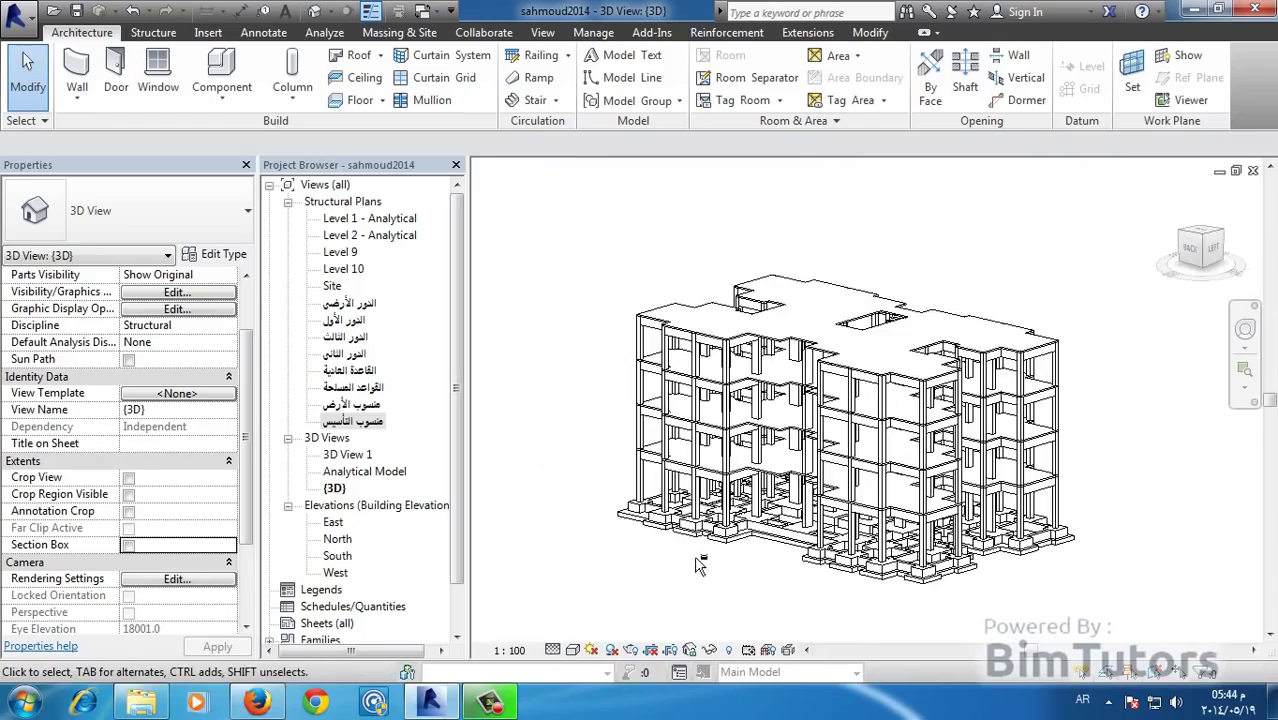
{"action": "mouse_move", "coordinate": [550, 430]}
{"action": "middle_mouse_down", "text": "shift"}
{"action": "mouse_move", "coordinate": [620, 440]}
{"action": "mouse_move", "coordinate": [578, 418]}
{"action": "mouse_move", "coordinate": [582, 400]}
{"action": "middle_mouse_up", "text": "shift"}
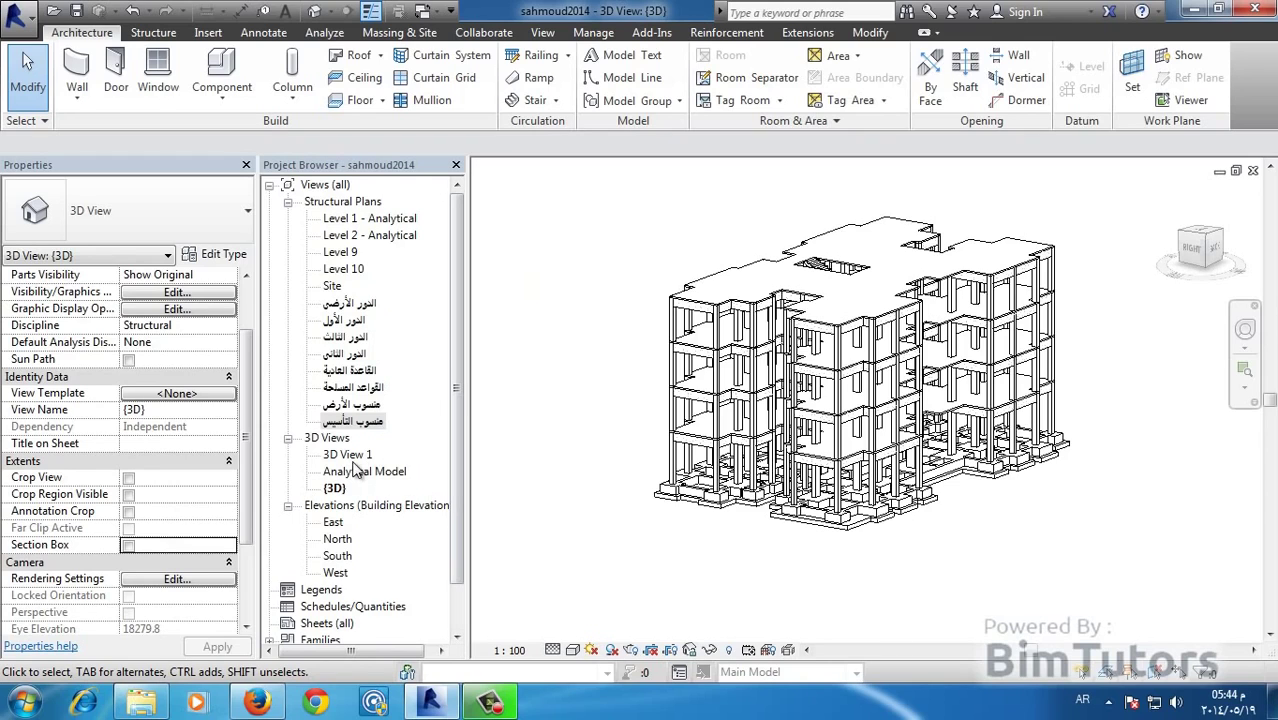
- Open the South elevation and zoom in toward the 6400 level head
{"action": "double_click", "coordinate": [338, 556]}
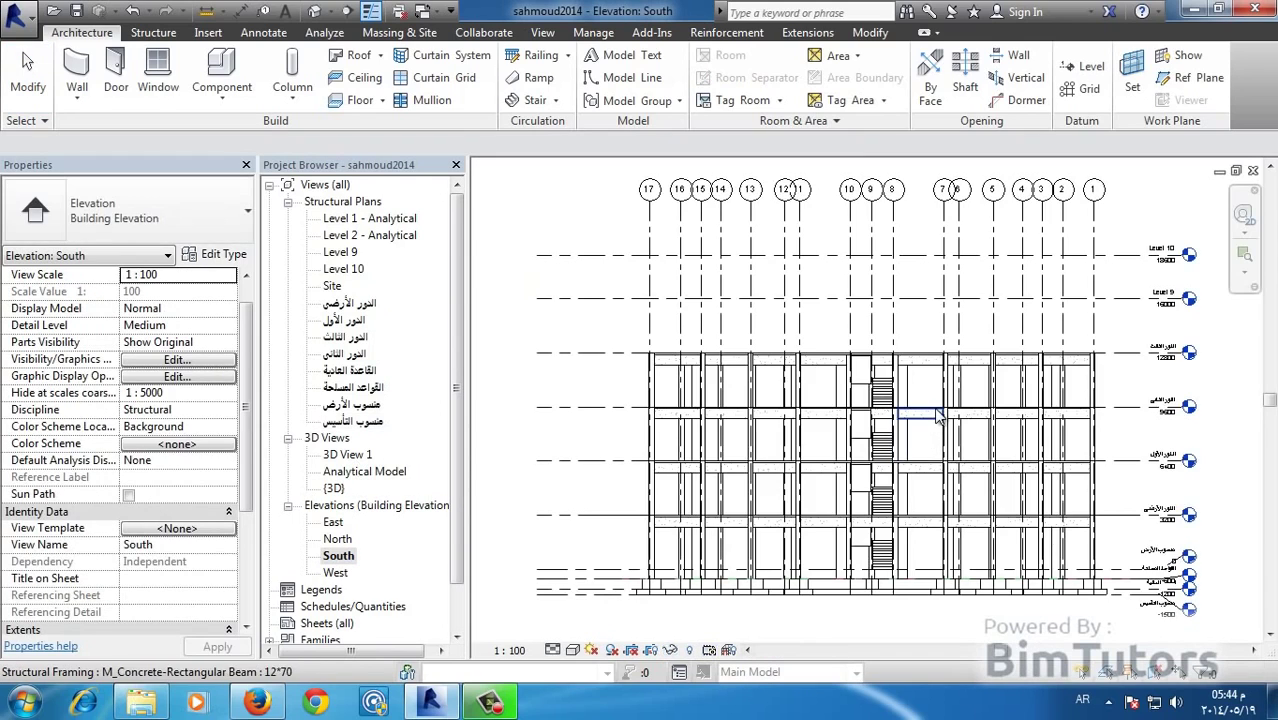
{"action": "scroll", "coordinate": [1100, 420], "scroll_direction": "up", "scroll_amount": 2}
{"action": "scroll", "coordinate": [1020, 400], "scroll_direction": "up", "scroll_amount": 2}
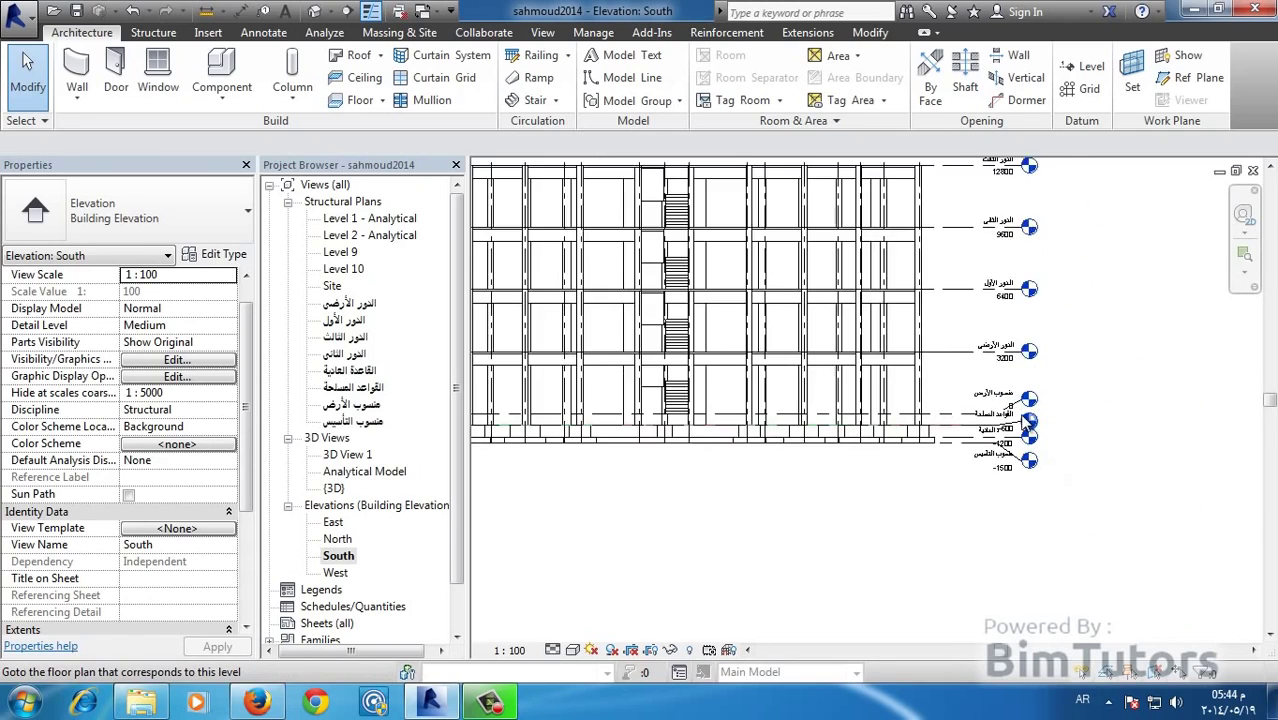
{"action": "scroll", "coordinate": [985, 388], "scroll_direction": "up", "scroll_amount": 1}
{"action": "middle_click_drag", "start_coordinate": [985, 388], "coordinate": [1075, 483]}
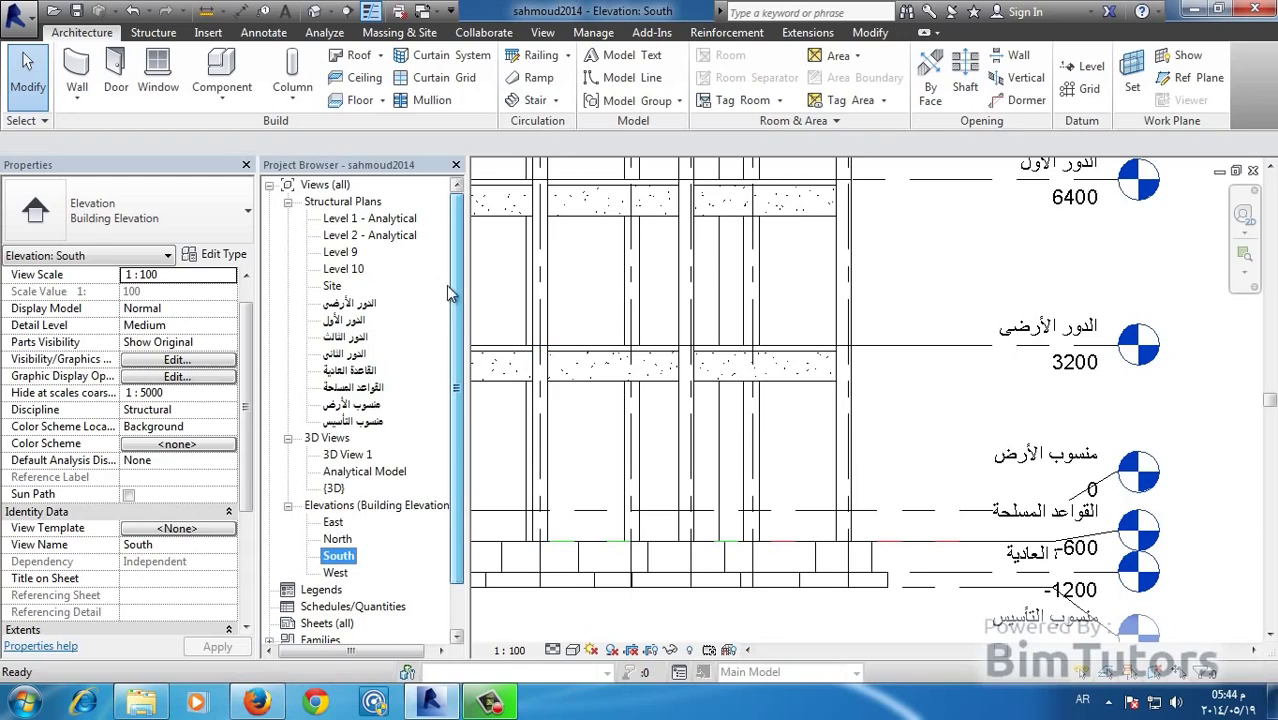
- Pan and zoom the South elevation down to the foundation levels and the stair
{"action": "left_click", "coordinate": [366, 238]}
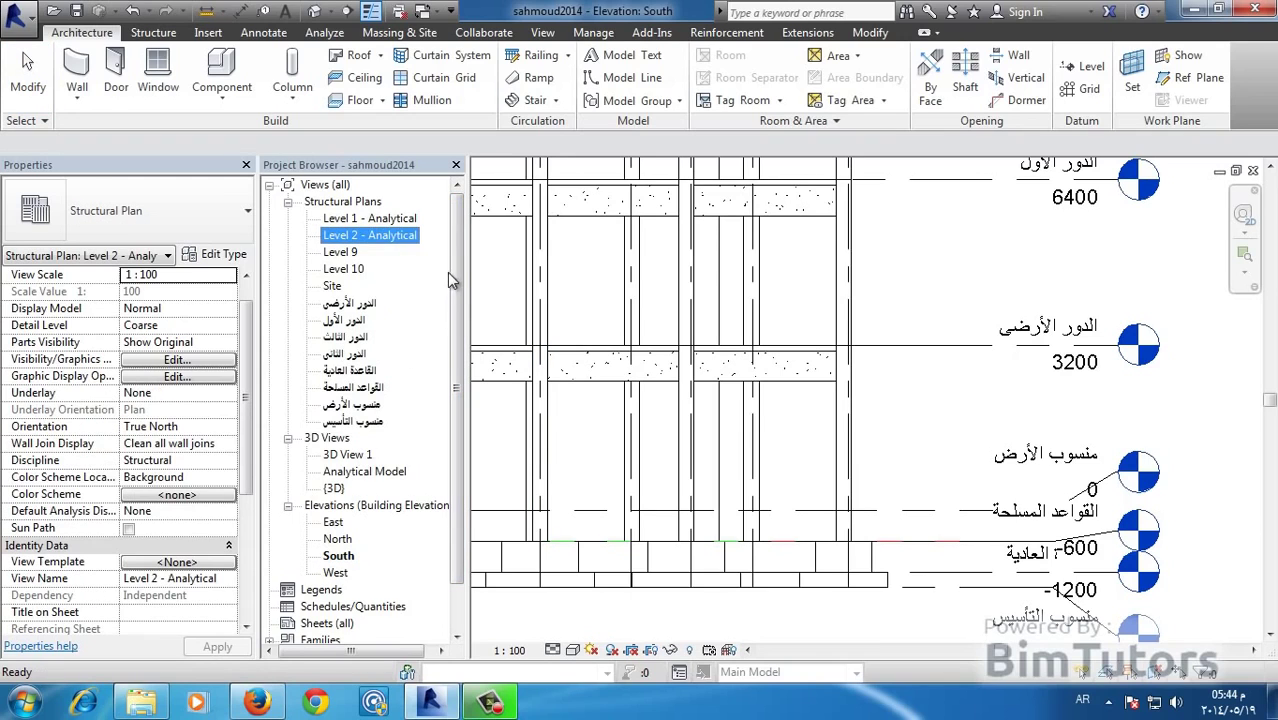
{"action": "scroll", "coordinate": [456, 309], "scroll_direction": "down", "scroll_amount": 1}
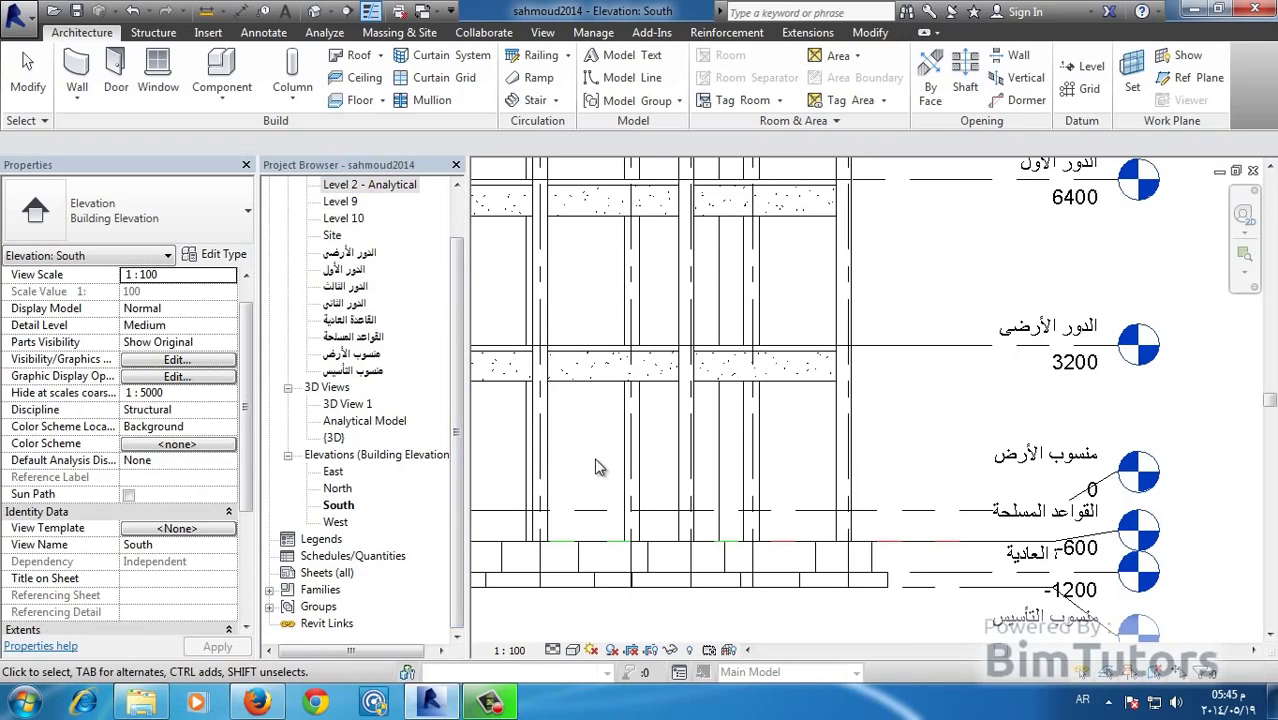
{"action": "middle_click_drag", "start_coordinate": [603, 440], "coordinate": [693, 353]}
{"action": "scroll", "coordinate": [942, 486], "scroll_direction": "up", "scroll_amount": 2}
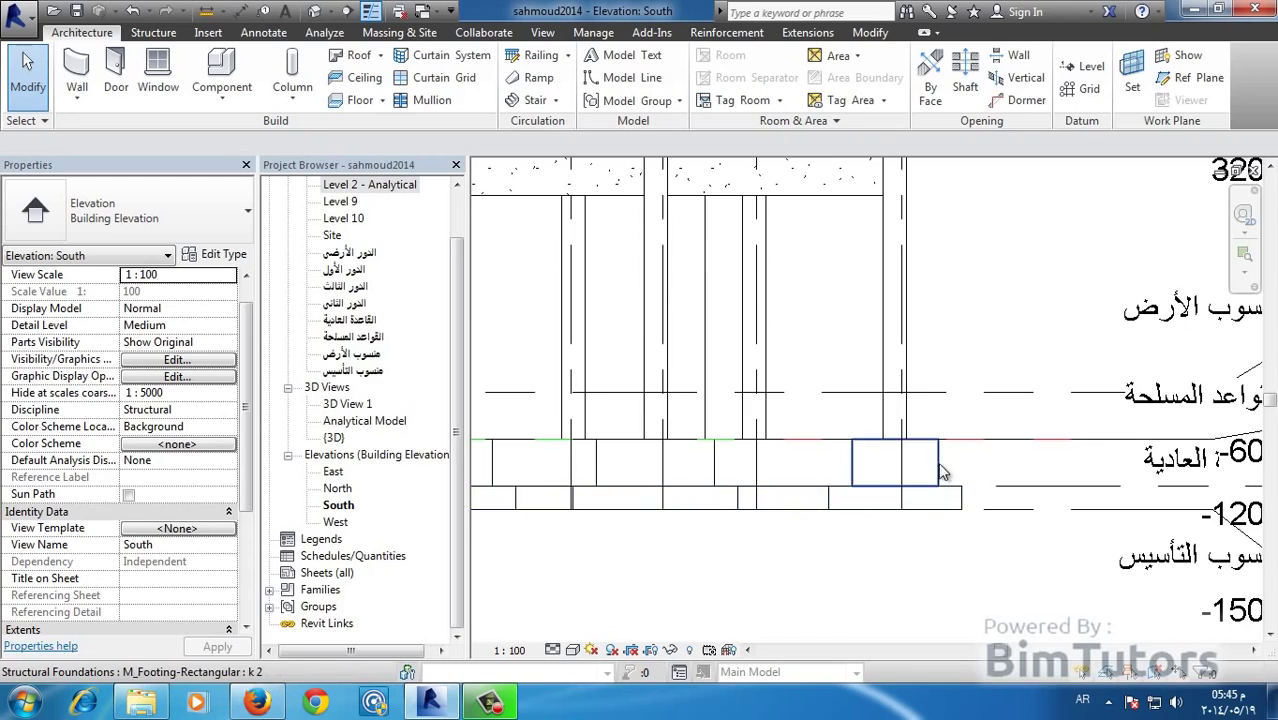
{"action": "scroll", "coordinate": [817, 365], "scroll_direction": "down", "scroll_amount": 1}
{"action": "scroll", "coordinate": [790, 358], "scroll_direction": "down", "scroll_amount": 2}
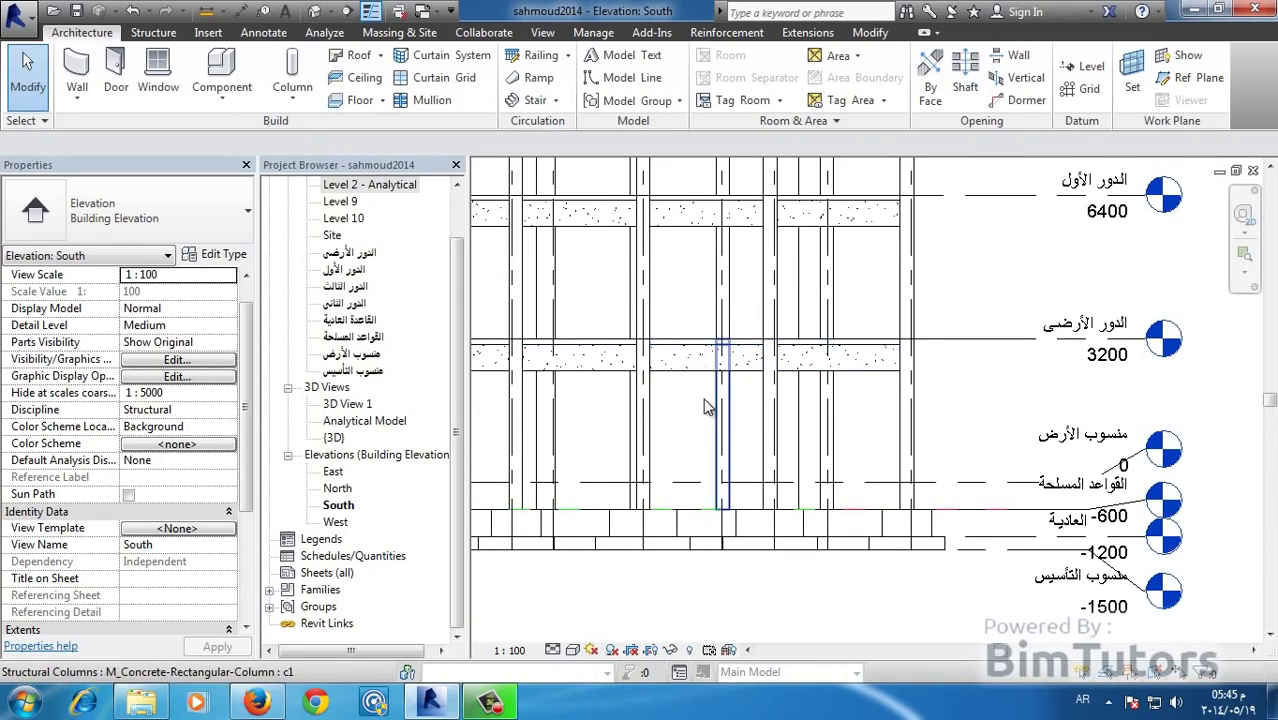
{"action": "middle_click_drag", "start_coordinate": [640, 400], "coordinate": [810, 425]}
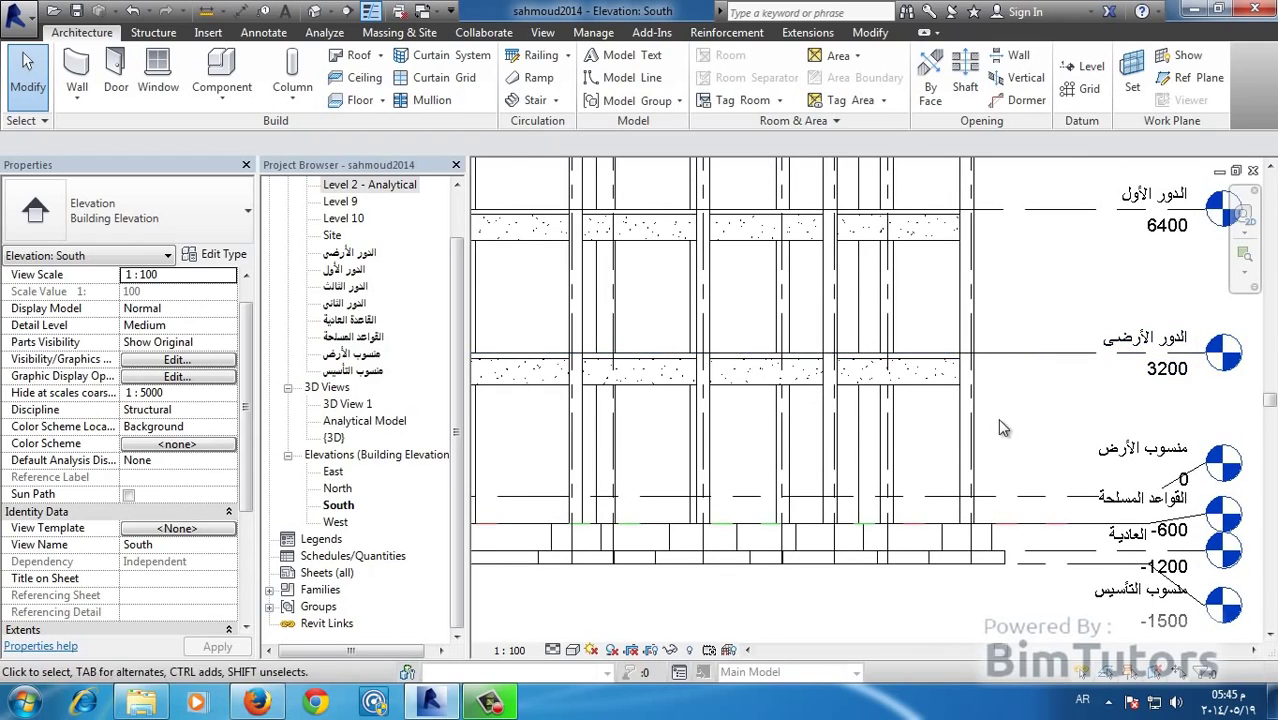
{"action": "scroll", "coordinate": [680, 450], "scroll_direction": "down", "scroll_amount": 1}
{"action": "middle_click_drag", "start_coordinate": [645, 451], "coordinate": [788, 476]}
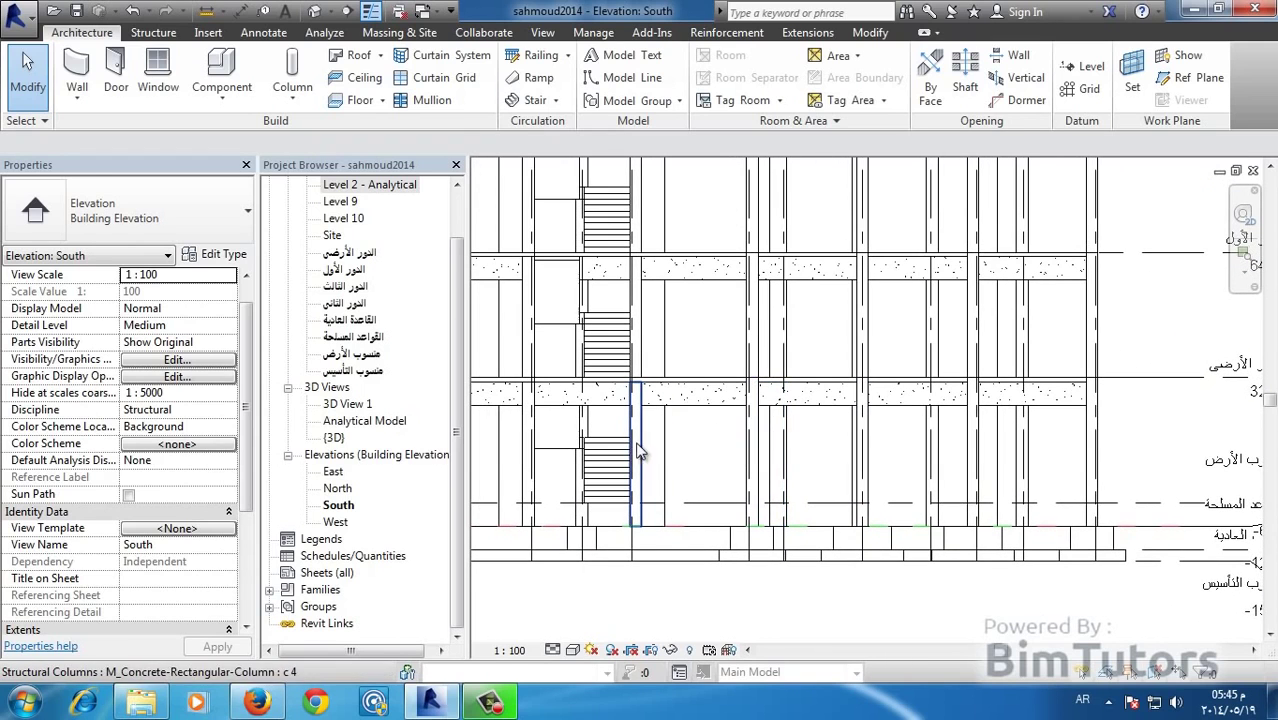
- Select the stair in the South elevation and frame it with the level heads
{"action": "left_click", "coordinate": [604, 461]}
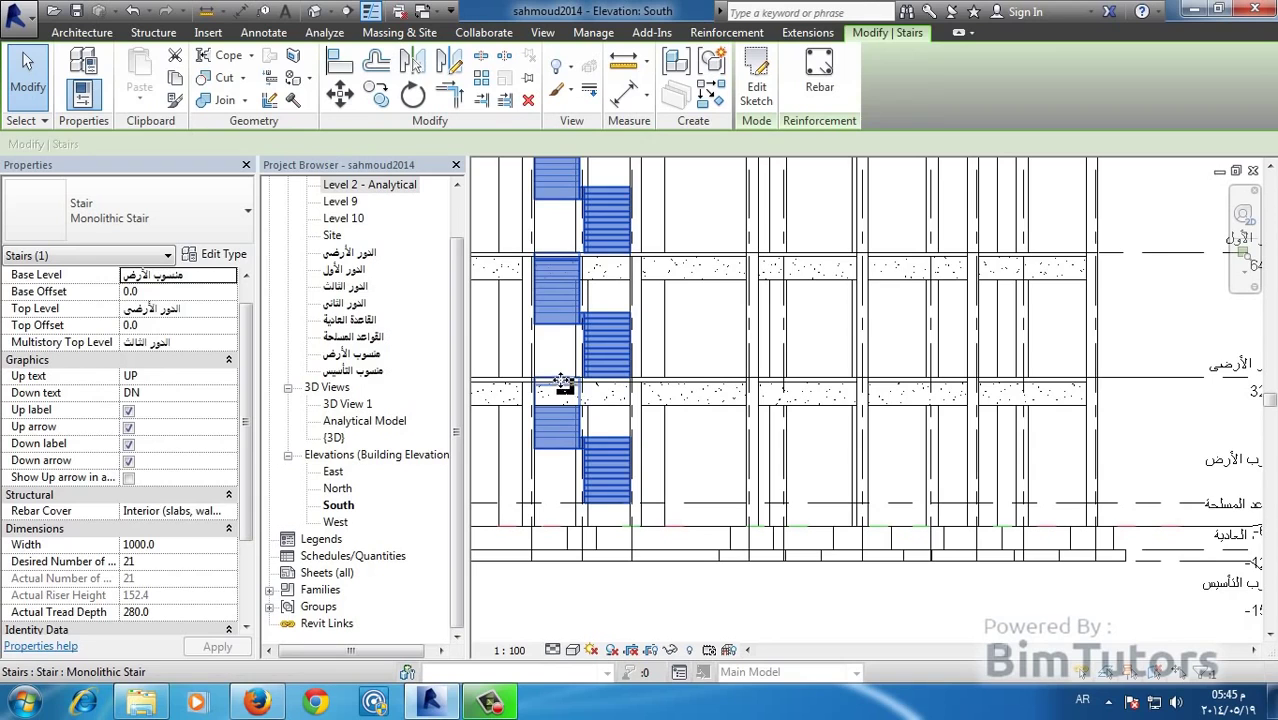
{"action": "middle_click_drag", "start_coordinate": [570, 355], "coordinate": [698, 405]}
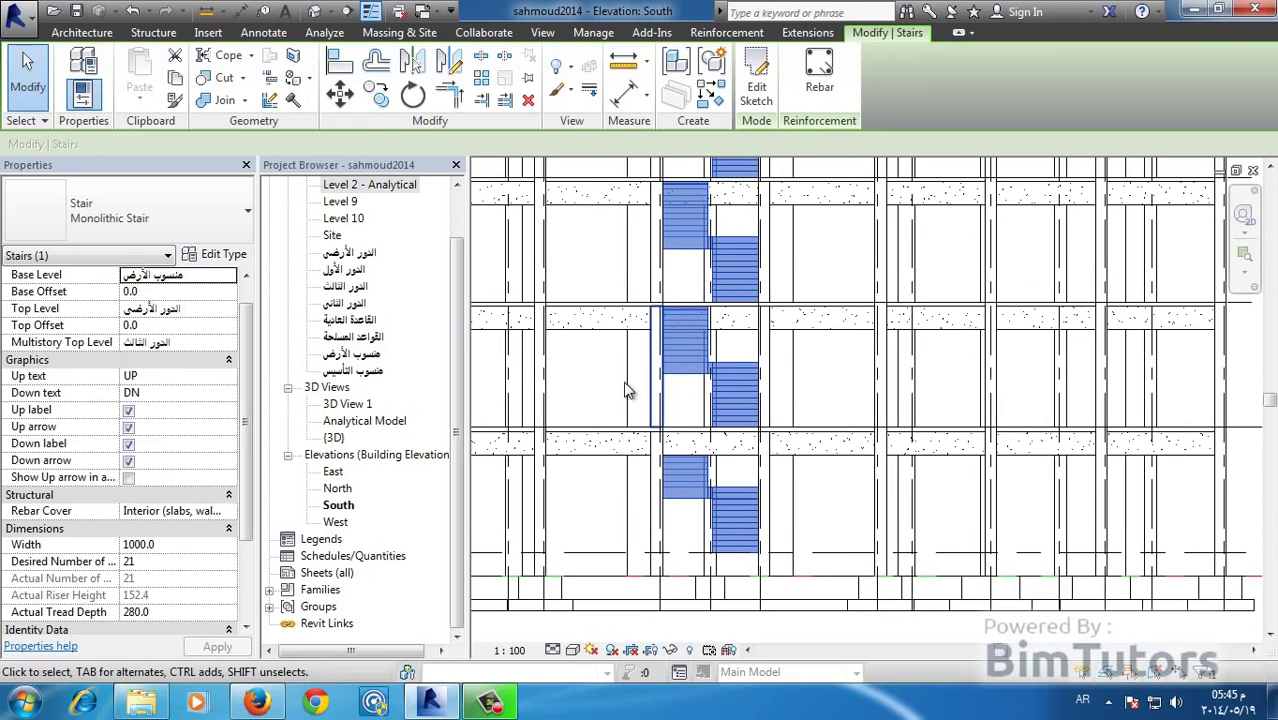
{"action": "scroll", "coordinate": [575, 364], "scroll_direction": "down", "scroll_amount": 2}
{"action": "scroll", "coordinate": [569, 359], "scroll_direction": "down", "scroll_amount": 1}
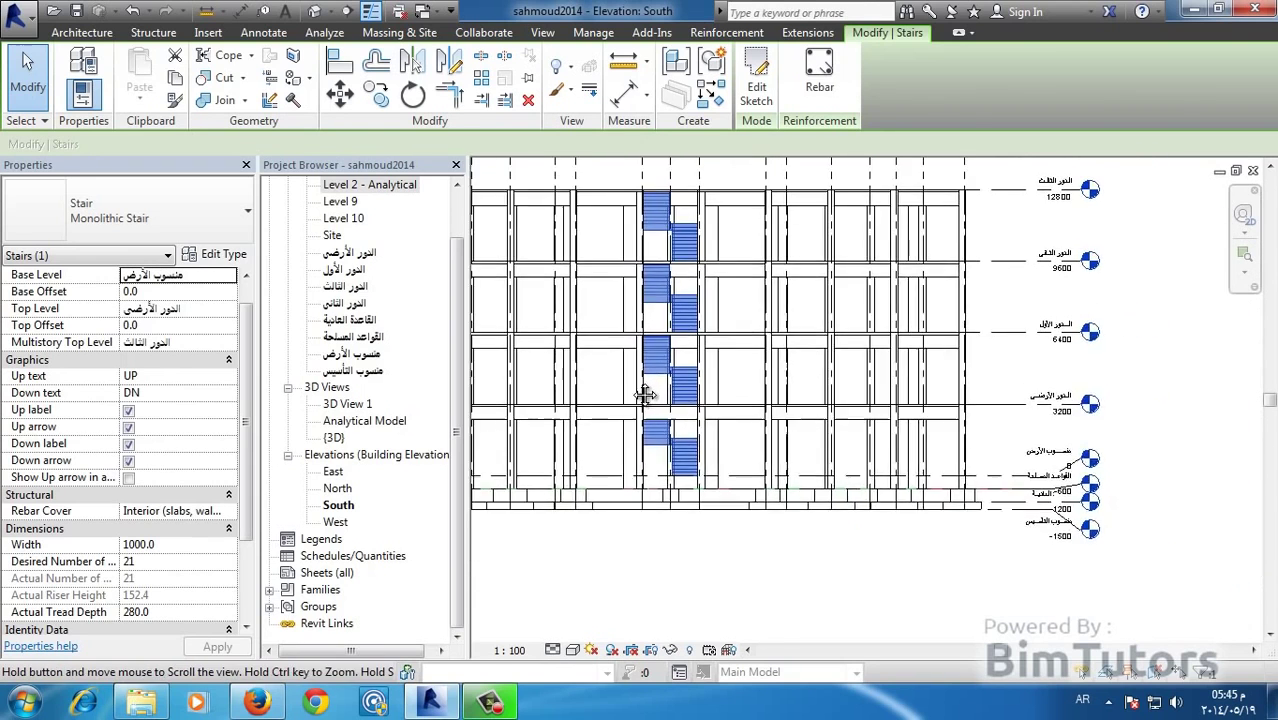
{"action": "middle_click_drag", "start_coordinate": [525, 372], "coordinate": [570, 392]}
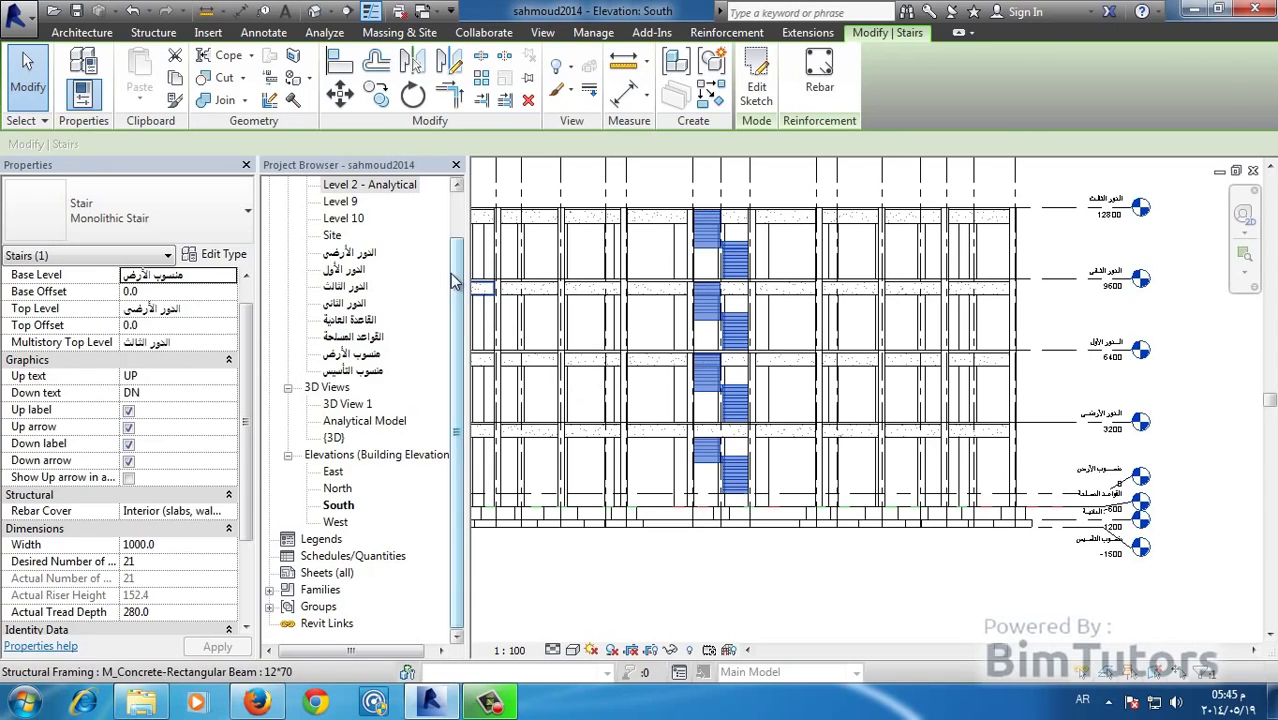
{"action": "left_click_drag", "start_coordinate": [463, 270], "coordinate": [463, 219]}
- Select the full multistorey stair, then go back to the {3D} view
{"action": "key", "text": "ctrl+Left"}
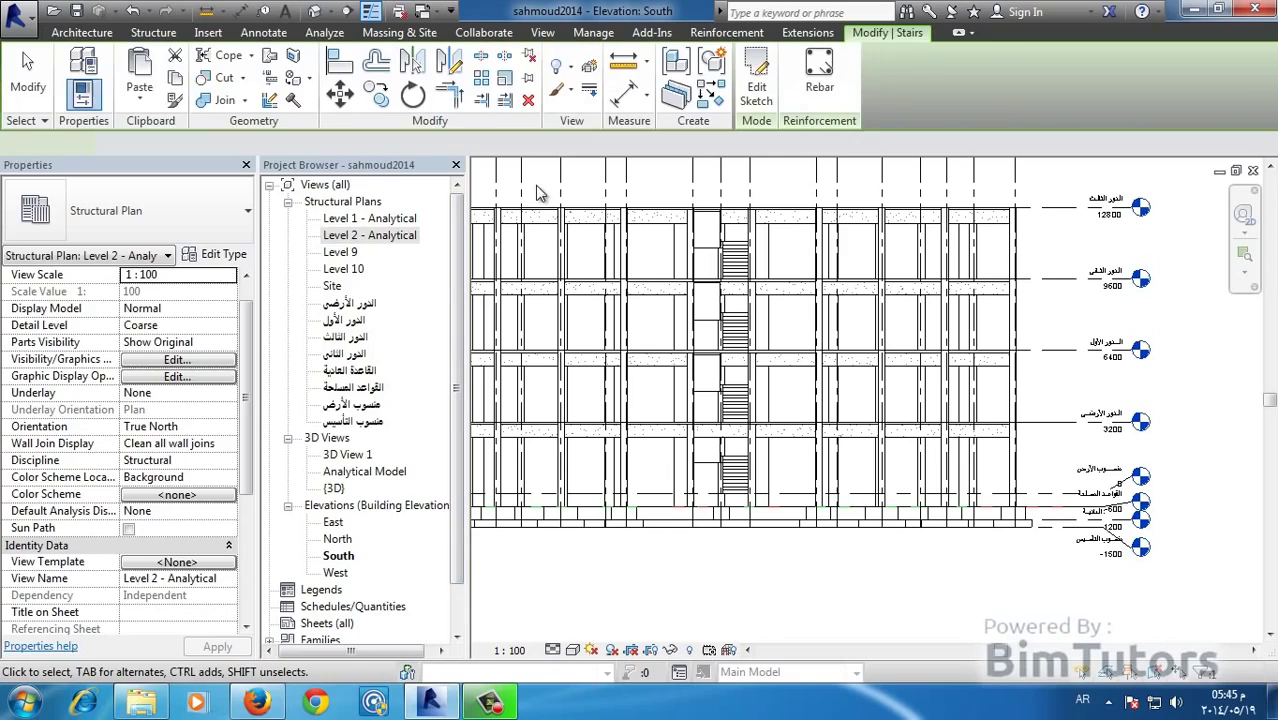
{"action": "scroll", "coordinate": [612, 247], "scroll_direction": "up", "scroll_amount": 1}
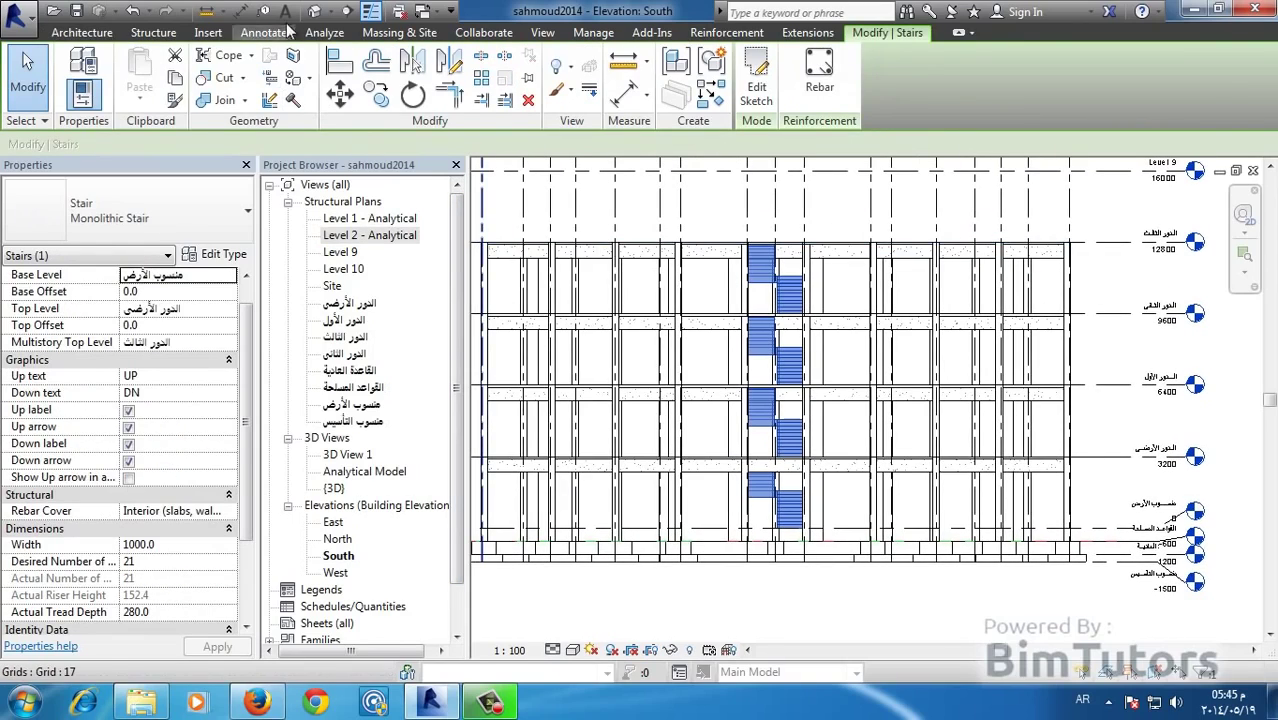
{"action": "left_click", "coordinate": [317, 12]}
- Orient the 3D view to a structural floor plan, then back to an isometric corner view
{"action": "scroll", "coordinate": [885, 538], "scroll_direction": "up", "scroll_amount": 5}
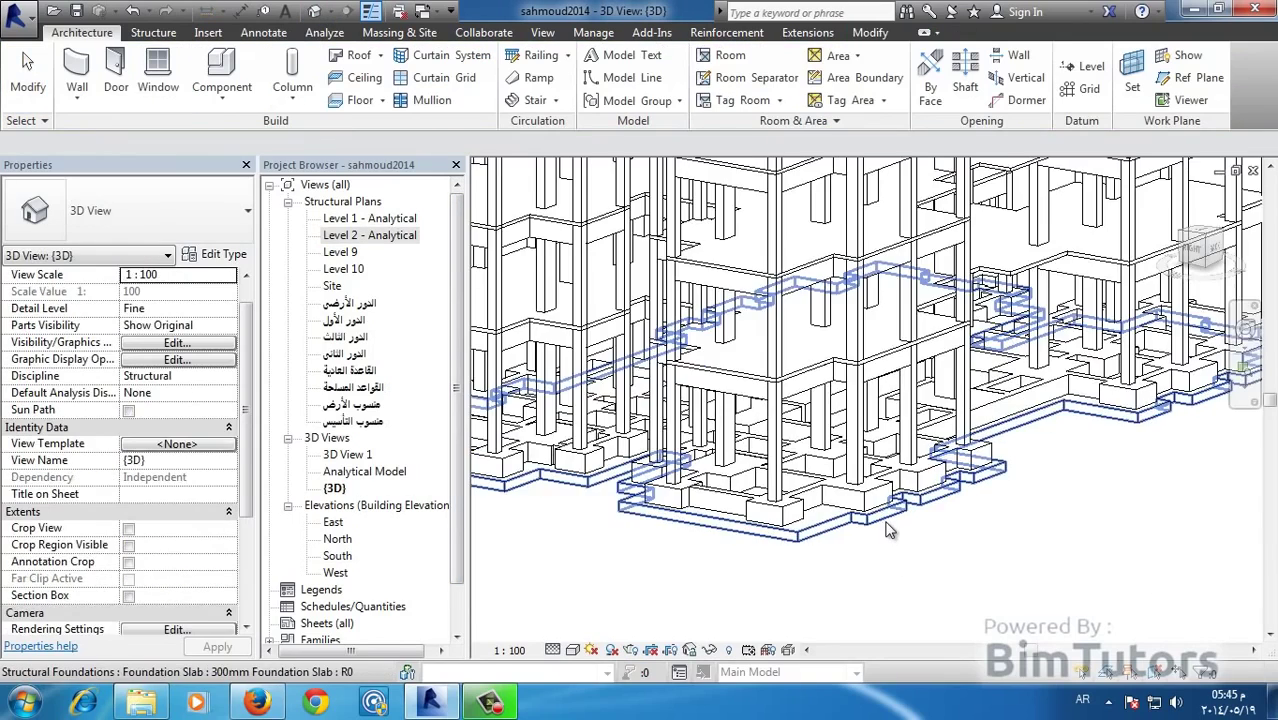
{"action": "scroll", "coordinate": [636, 578], "scroll_direction": "down", "scroll_amount": 5}
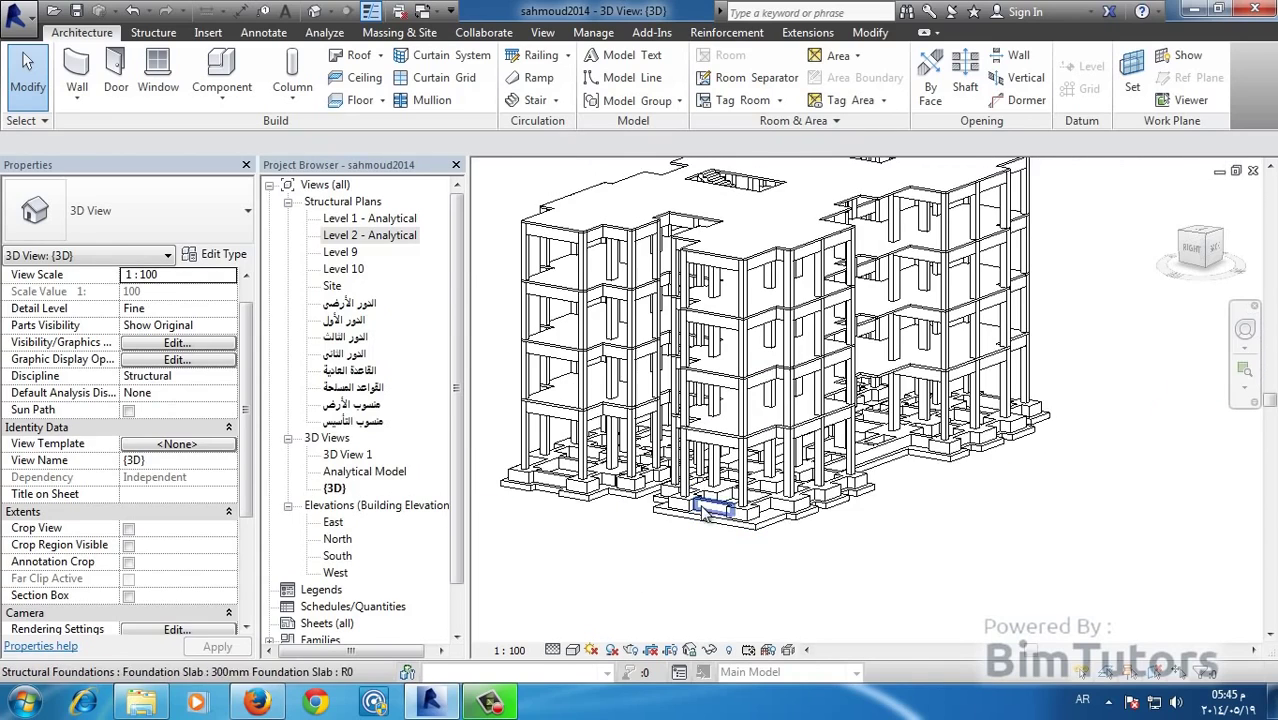
{"action": "right_click", "coordinate": [1205, 242]}
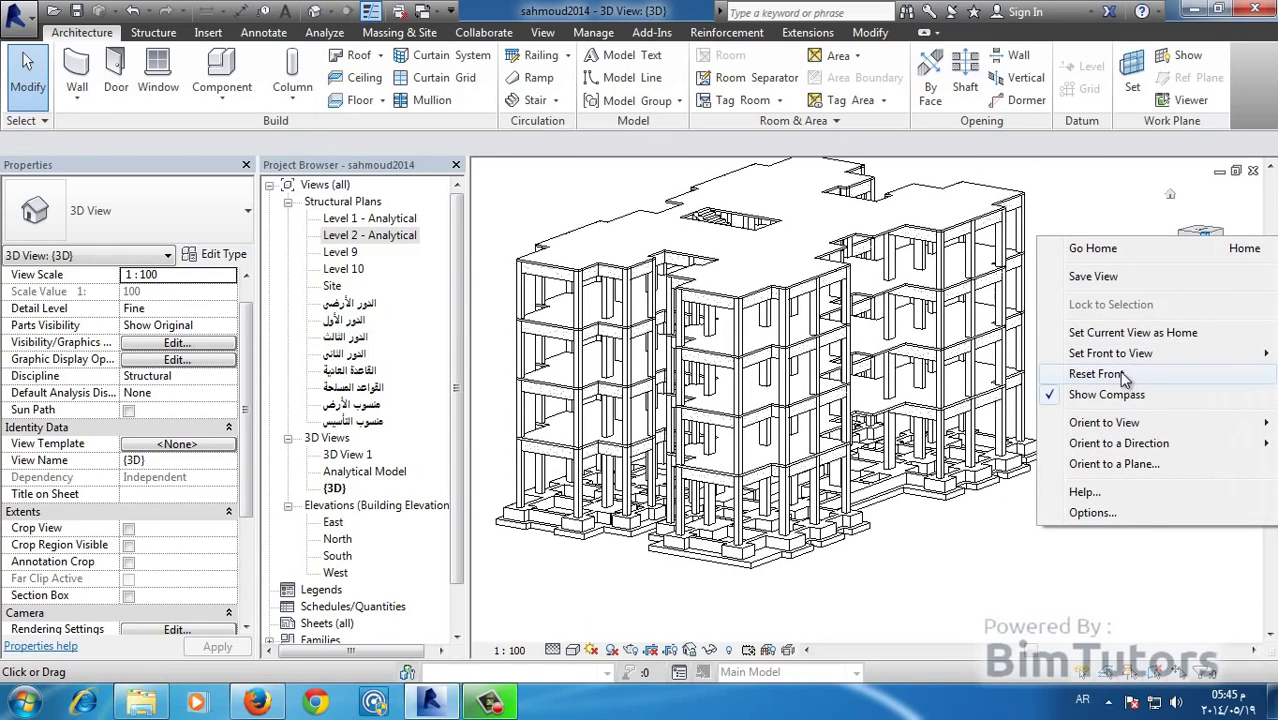
{"action": "mouse_move", "coordinate": [988, 421]}
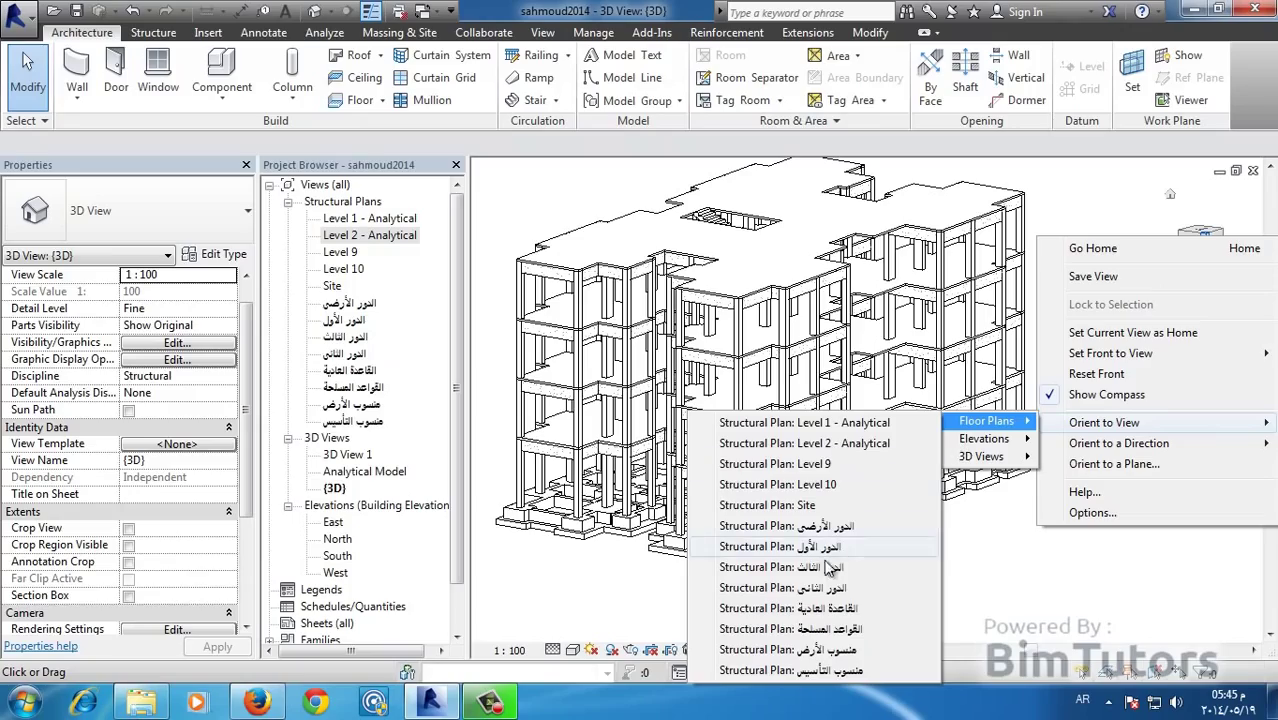
{"action": "left_click", "coordinate": [826, 630]}
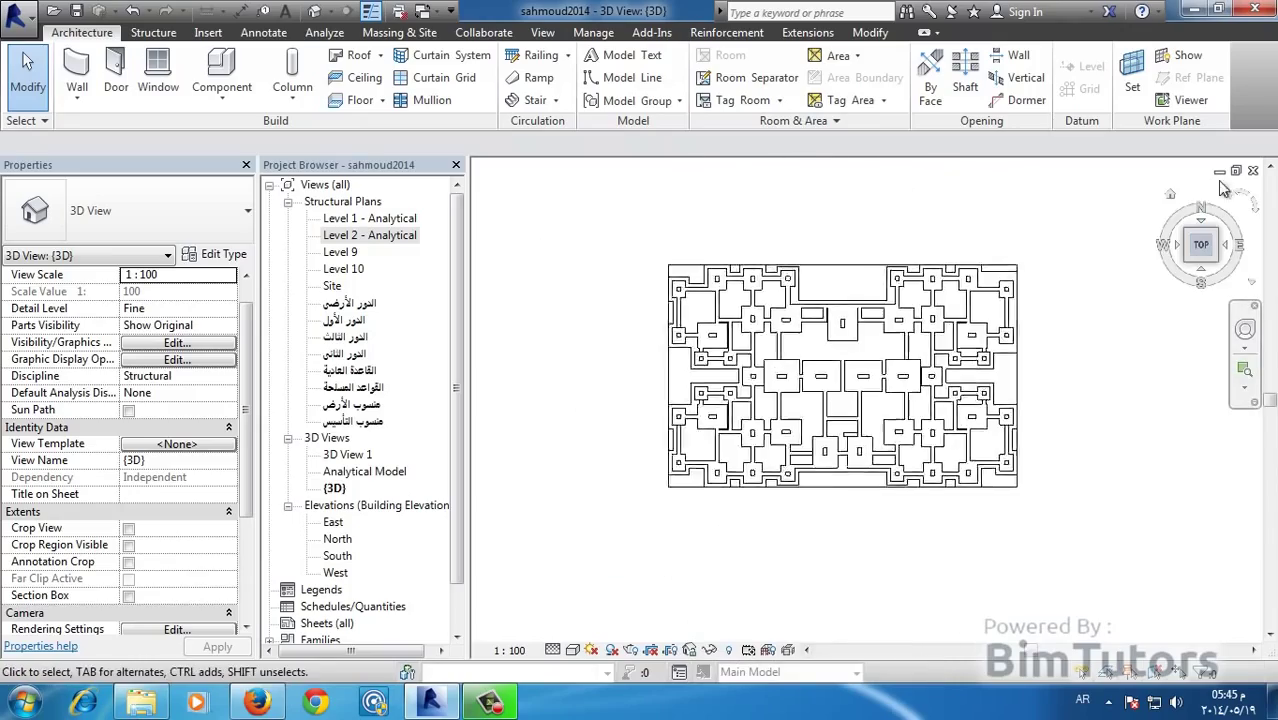
{"action": "left_click", "coordinate": [1172, 194]}
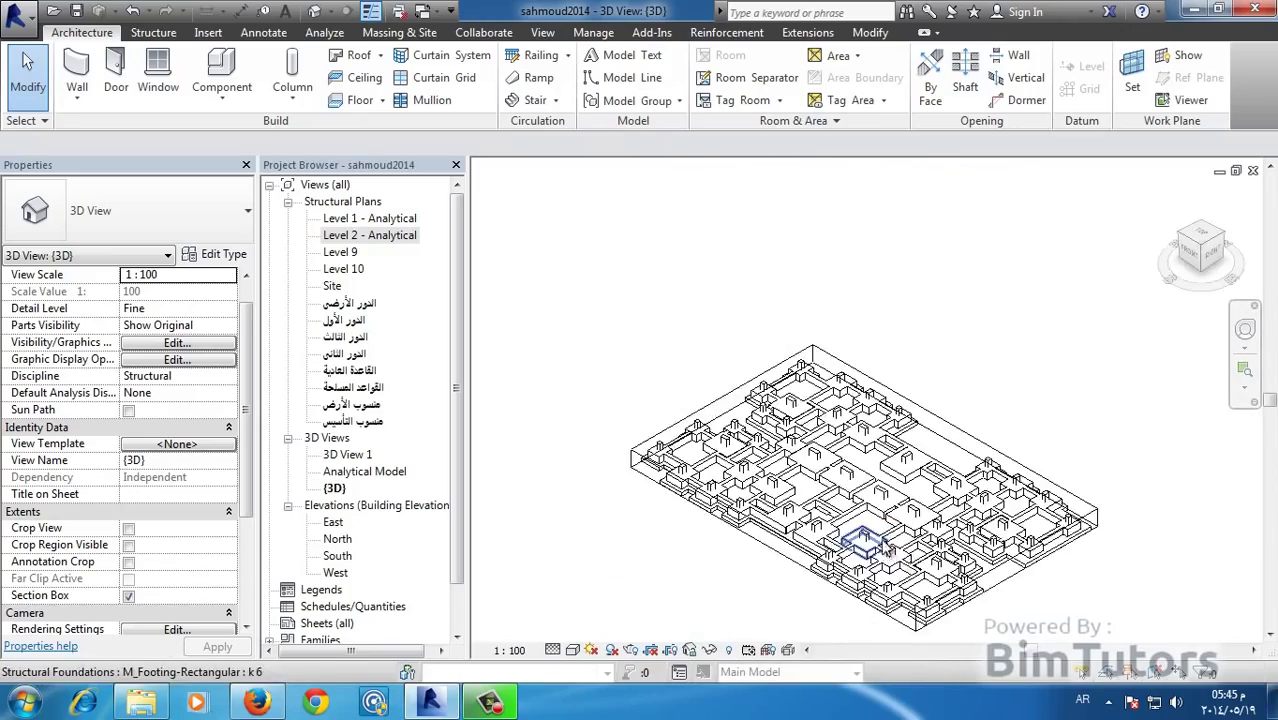
- Orbit the cropped foundation model to a lower-left oblique angle and zoom in on the footings
{"action": "mouse_move", "coordinate": [760, 470]}
{"action": "middle_mouse_down", "text": "shift"}
{"action": "mouse_move", "coordinate": [672, 404]}
{"action": "mouse_move", "coordinate": [820, 470]}
{"action": "middle_mouse_up", "text": "shift"}
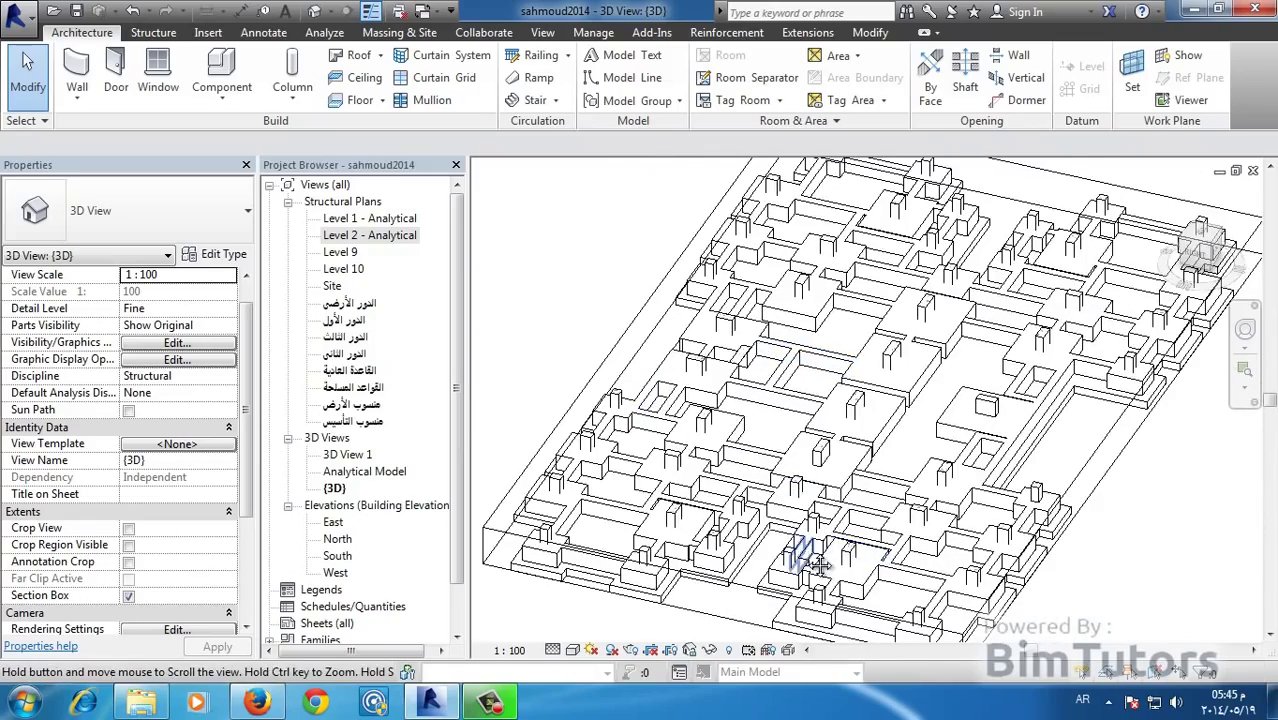
{"action": "mouse_move", "coordinate": [820, 560]}
{"action": "middle_mouse_down", "text": "shift"}
{"action": "mouse_move", "coordinate": [833, 480]}
{"action": "mouse_move", "coordinate": [690, 500]}
{"action": "middle_mouse_up", "text": "shift"}
{"action": "scroll", "coordinate": [688, 500], "scroll_direction": "up", "scroll_amount": 3}
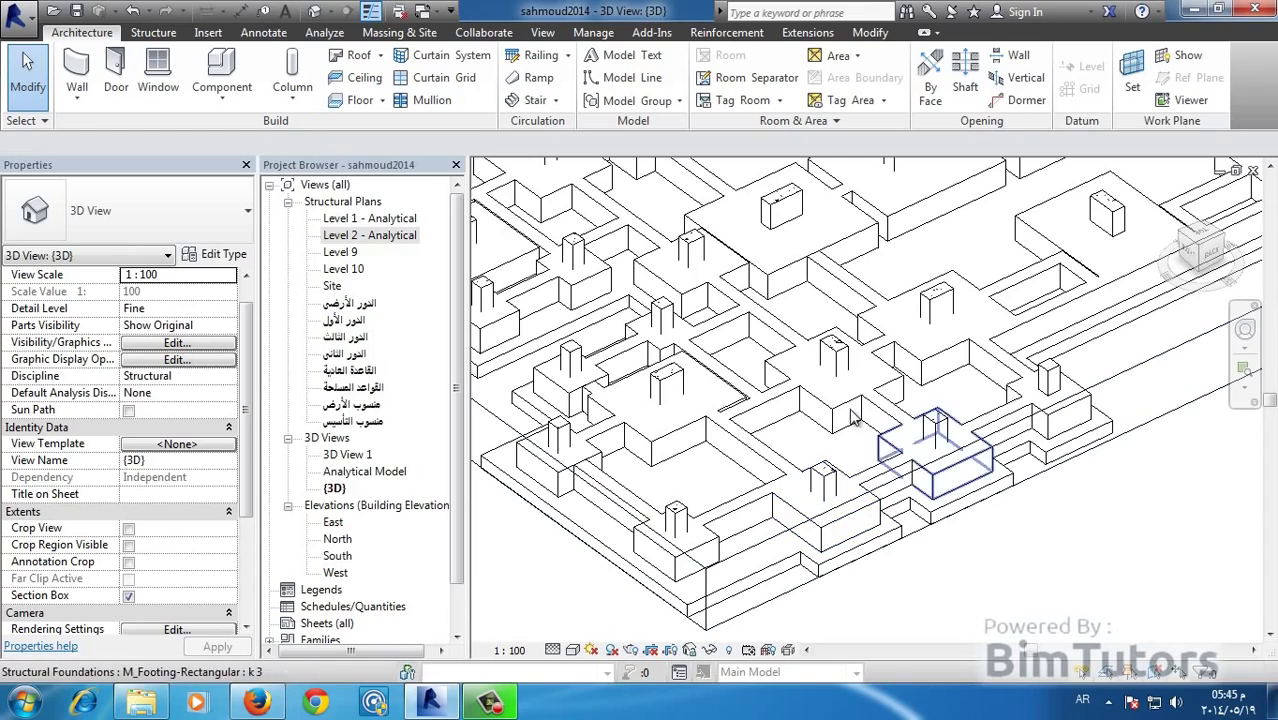
- Turn on Show Ambient Shadows in the view's Graphic Display Options
{"action": "left_click", "coordinate": [572, 649]}
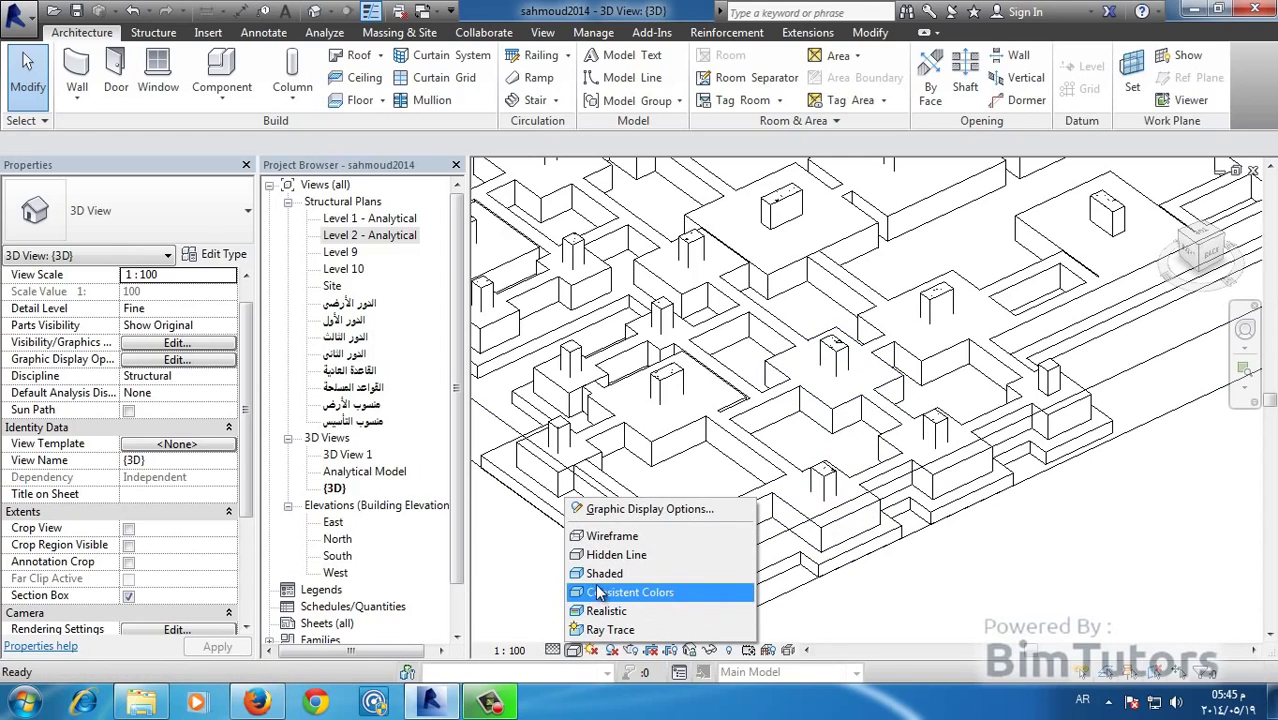
{"action": "left_click", "coordinate": [613, 510]}
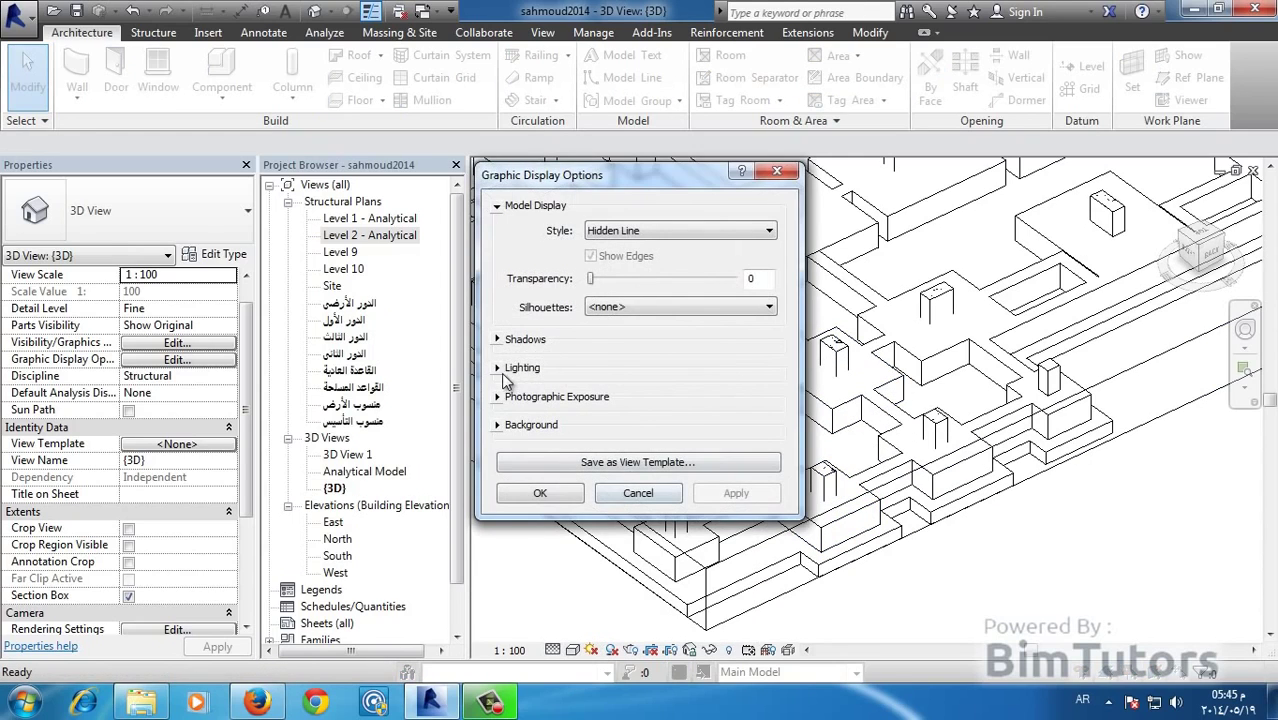
{"action": "left_click", "coordinate": [503, 344]}
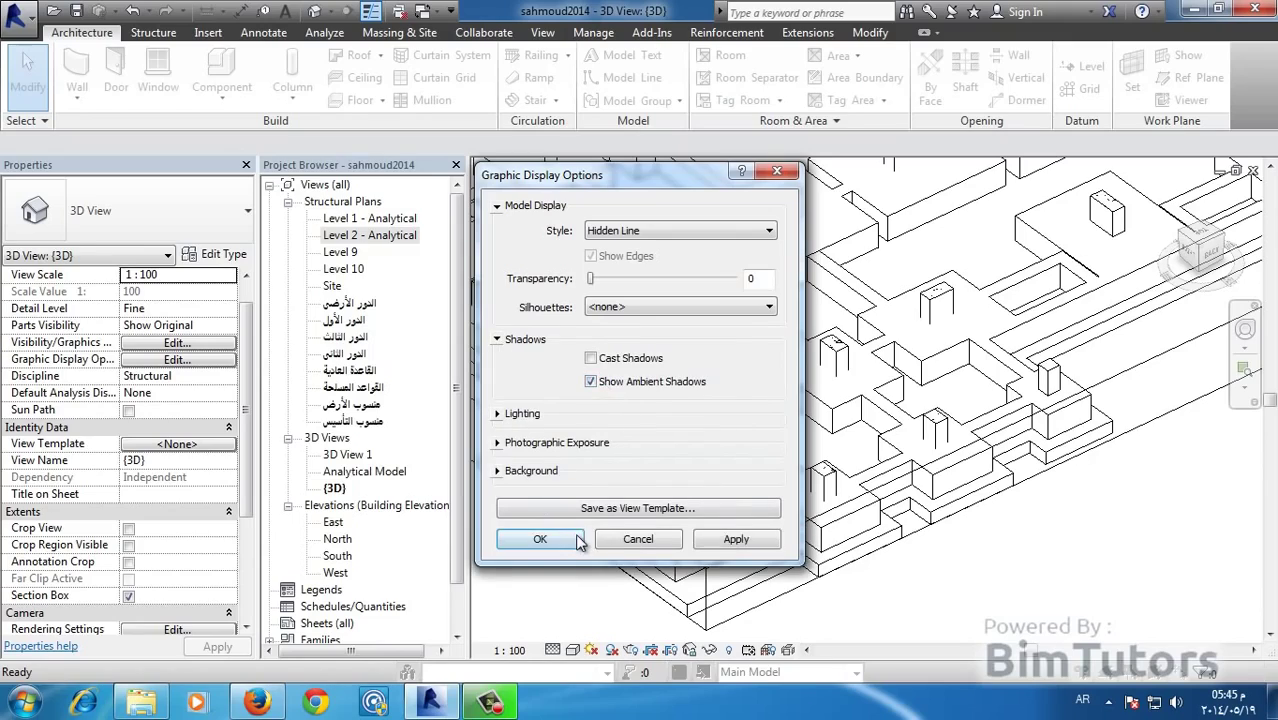
{"action": "left_click", "coordinate": [540, 539]}
- Zoom in on the building's near corner and orbit to a new angle over the shaded foundations
{"action": "scroll", "coordinate": [770, 418], "scroll_direction": "down", "scroll_amount": 3}
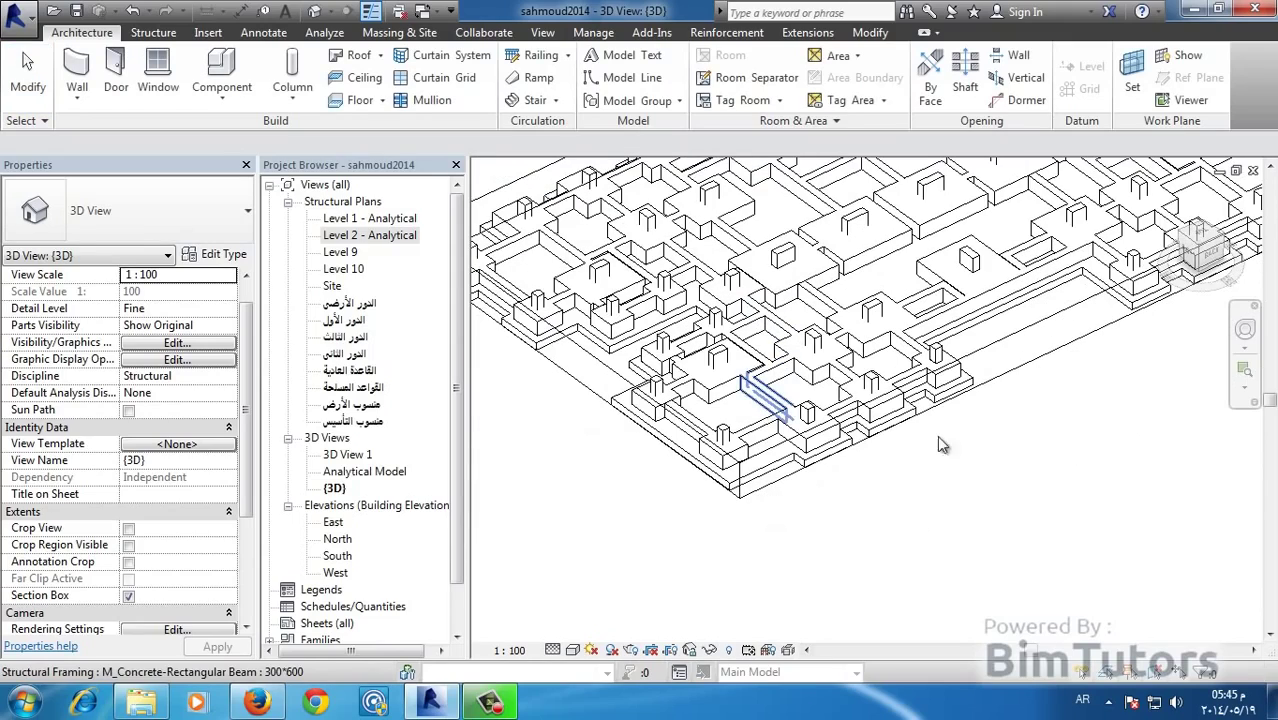
{"action": "middle_click_drag", "start_coordinate": [1024, 431], "coordinate": [987, 545]}
{"action": "scroll", "coordinate": [987, 545], "scroll_direction": "up", "scroll_amount": 2}
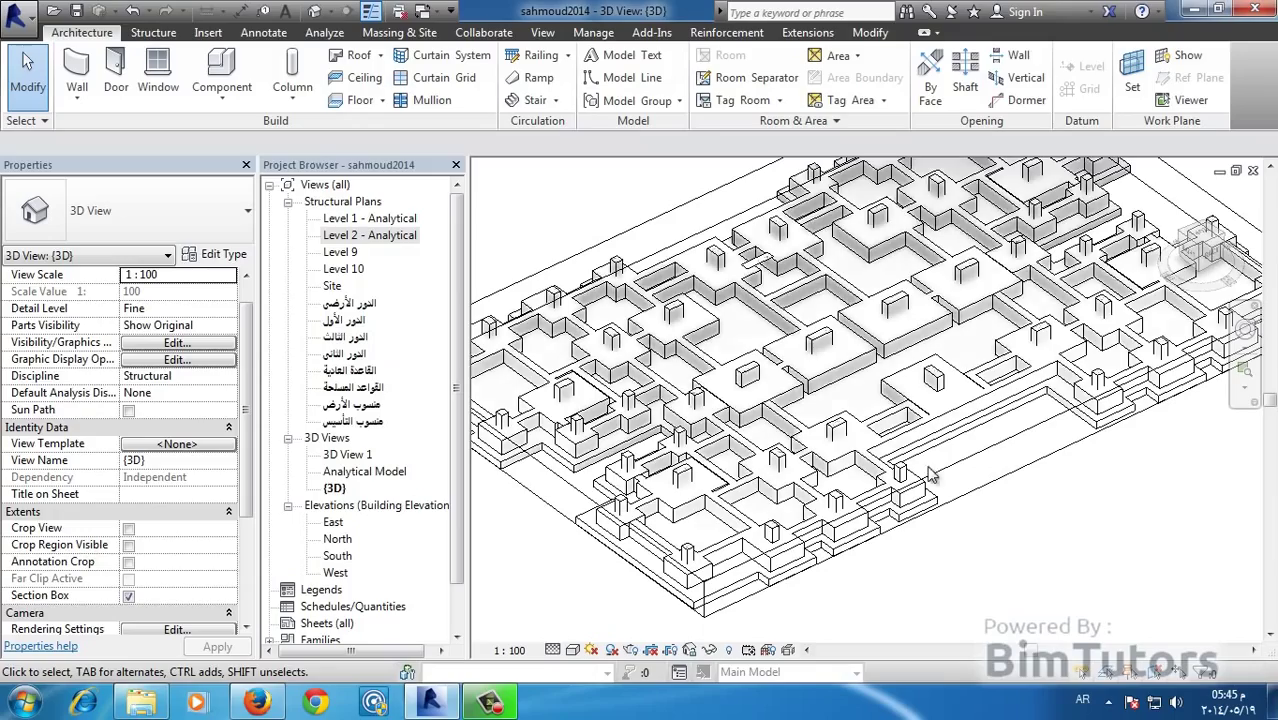
{"action": "middle_click_drag", "start_coordinate": [742, 400], "coordinate": [1030, 340], "text": "shift"}
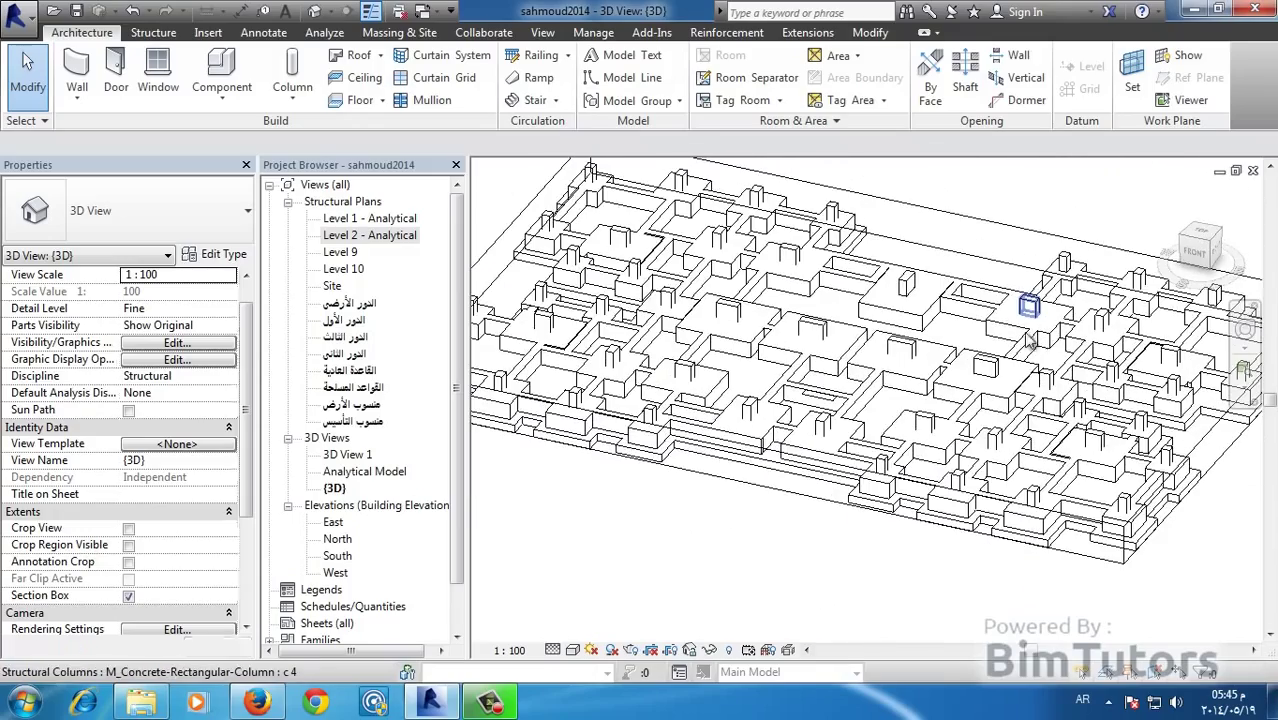
- Select the 300mm foundation slab, orbit around it twice, then clear the selection
{"action": "left_click", "coordinate": [781, 472]}
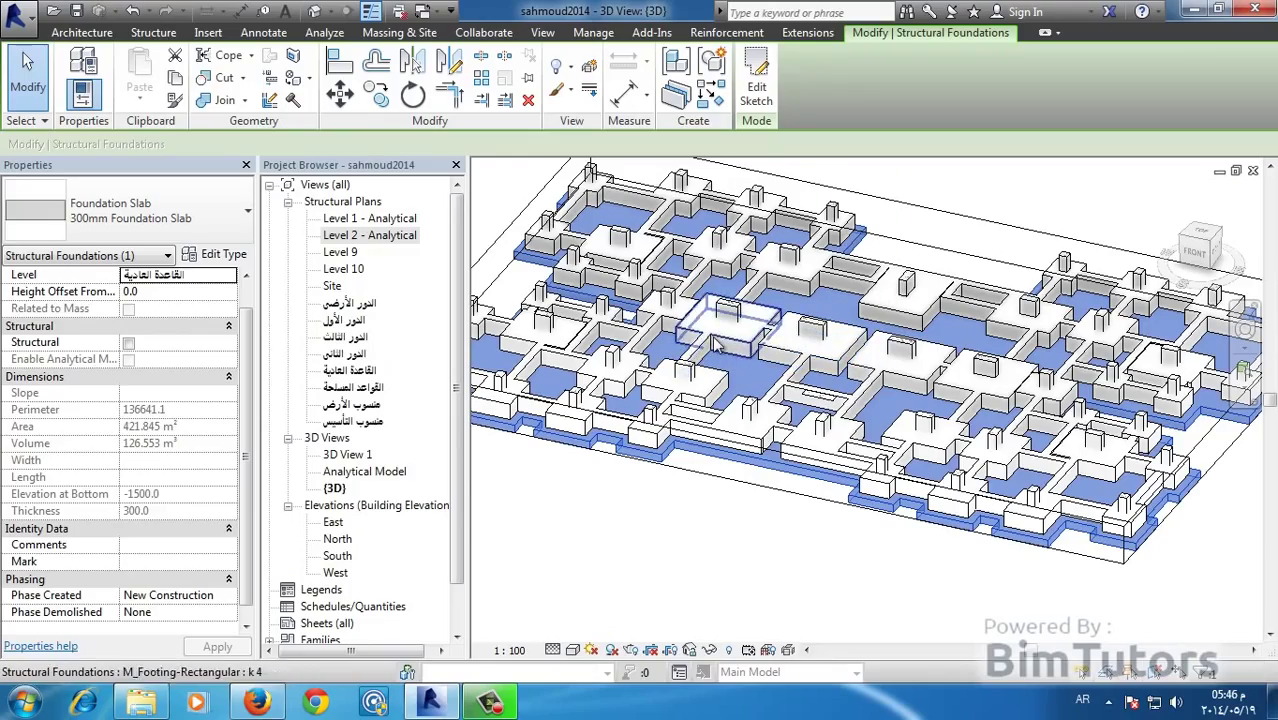
{"action": "mouse_move", "coordinate": [830, 365]}
{"action": "middle_mouse_down", "text": "shift"}
{"action": "mouse_move", "coordinate": [862, 372]}
{"action": "mouse_move", "coordinate": [771, 375]}
{"action": "mouse_move", "coordinate": [891, 358]}
{"action": "middle_mouse_up", "text": "shift"}
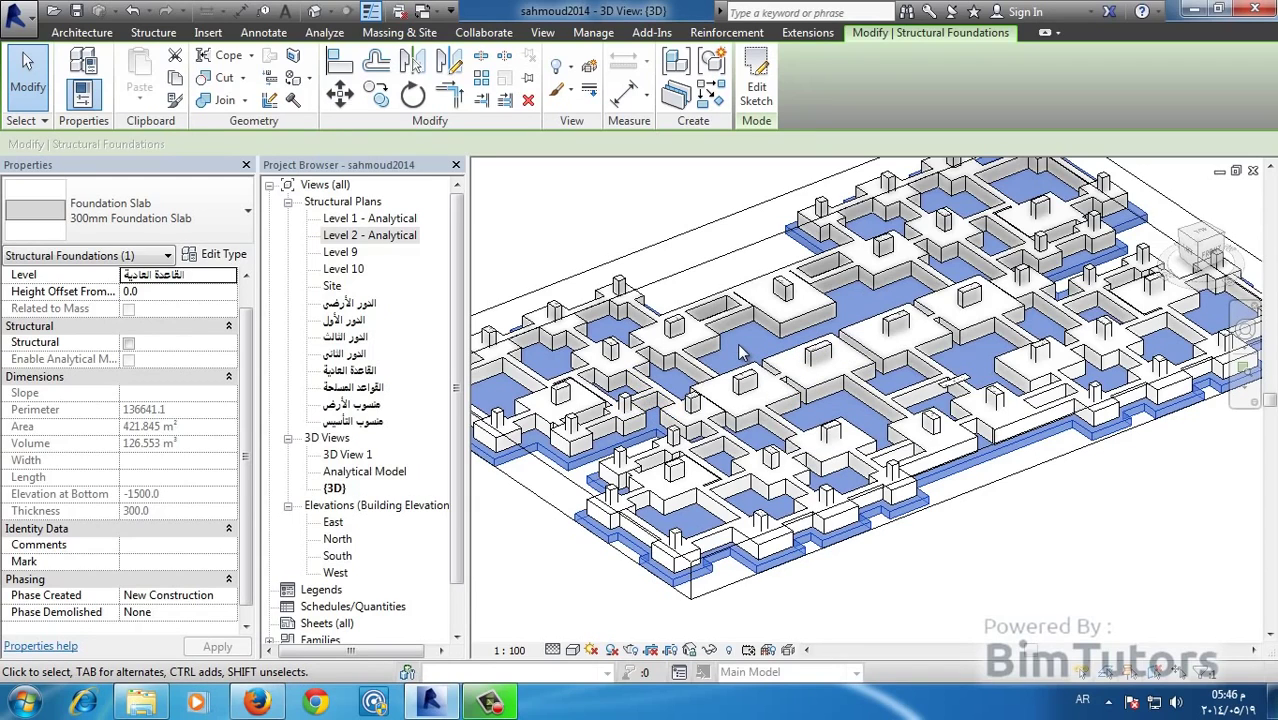
{"action": "mouse_move", "coordinate": [740, 352]}
{"action": "middle_mouse_down", "text": "shift"}
{"action": "mouse_move", "coordinate": [1044, 347]}
{"action": "mouse_move", "coordinate": [767, 340]}
{"action": "middle_mouse_up", "text": "shift"}
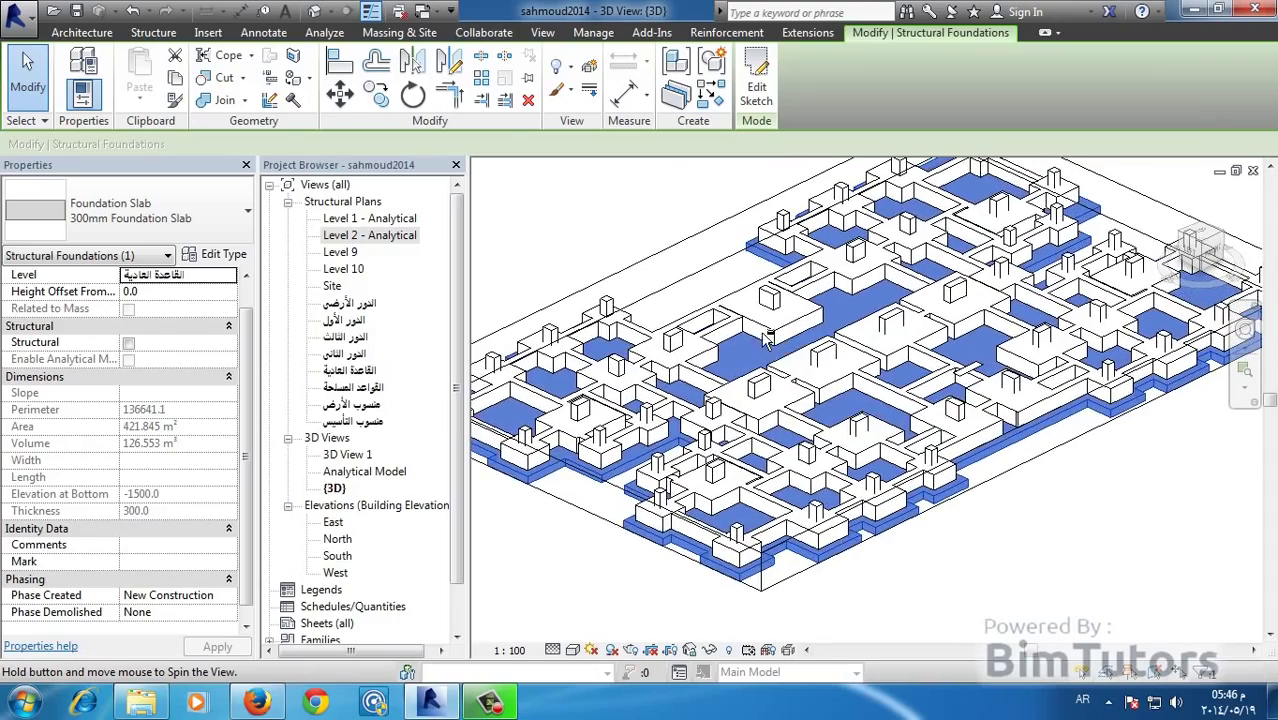
{"action": "left_click", "coordinate": [954, 526]}
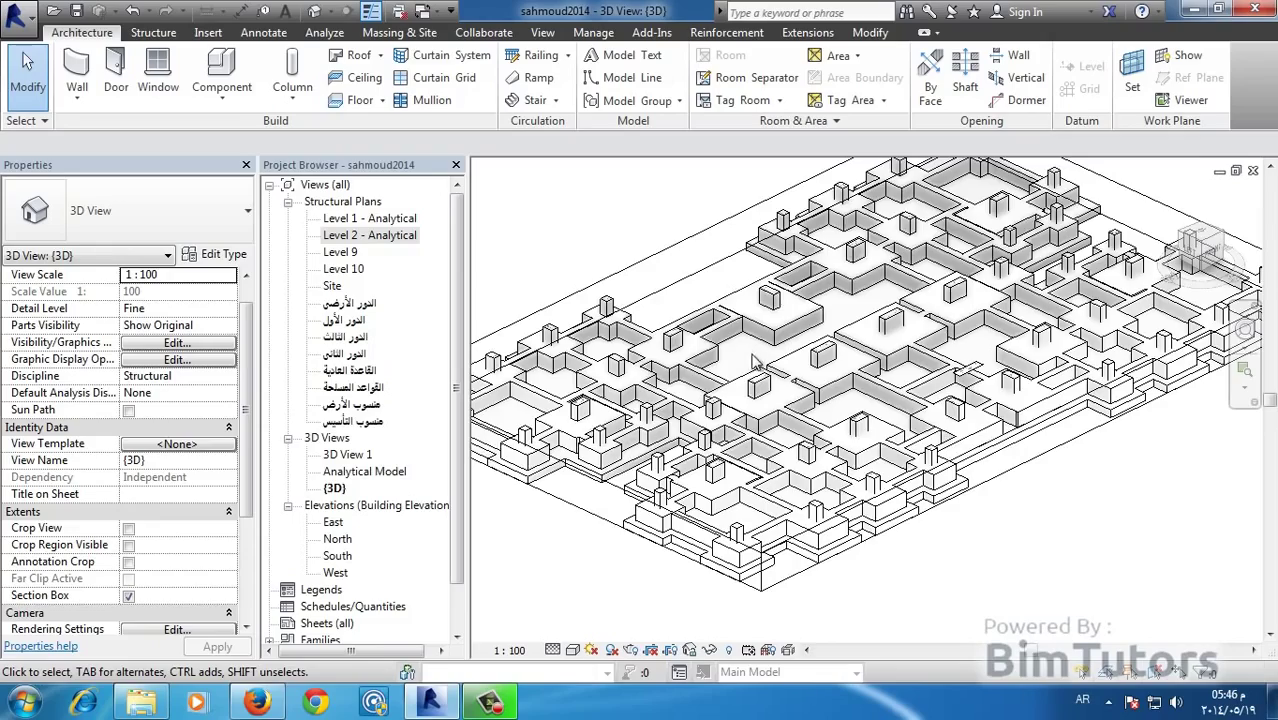
- Zoom out and shift the foundation model lower-left, zoom back in, and orbit to a new angle
{"action": "scroll", "coordinate": [757, 363], "scroll_direction": "down", "scroll_amount": 3}
{"action": "middle_click_drag", "start_coordinate": [757, 363], "coordinate": [737, 405]}
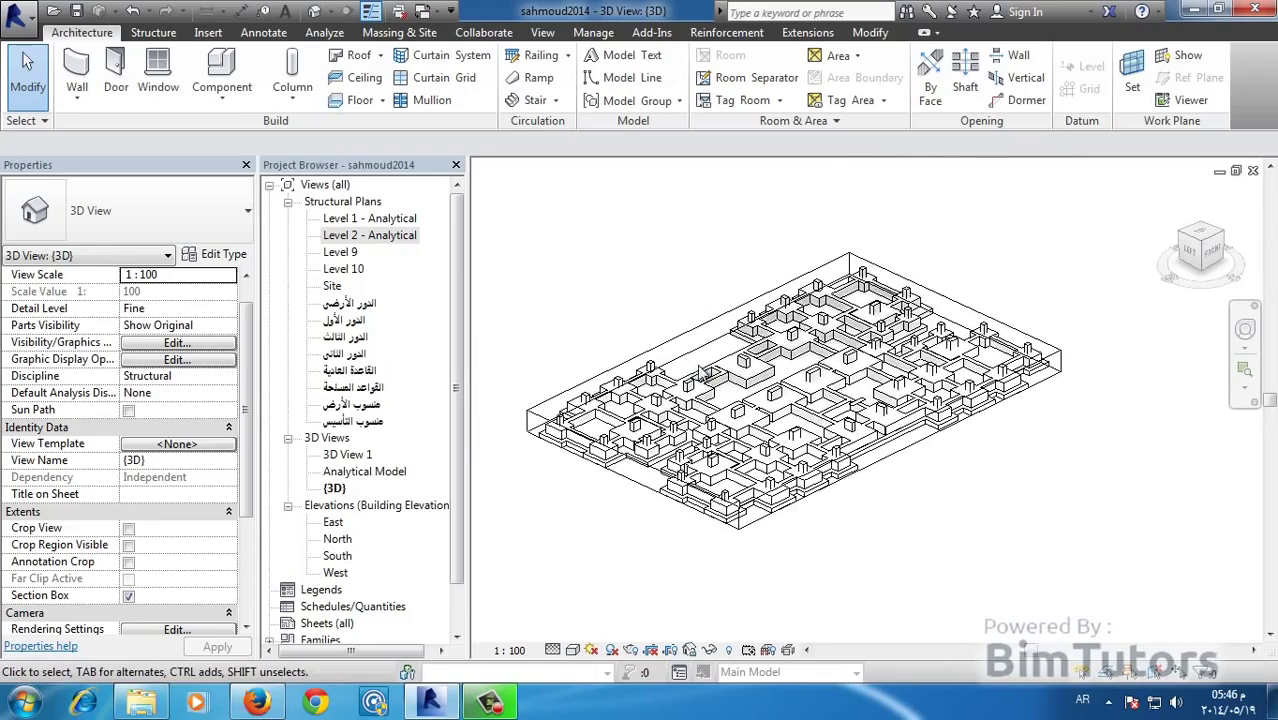
{"action": "scroll", "coordinate": [705, 376], "scroll_direction": "up", "scroll_amount": 3}
{"action": "scroll", "coordinate": [837, 440], "scroll_direction": "up", "scroll_amount": 2}
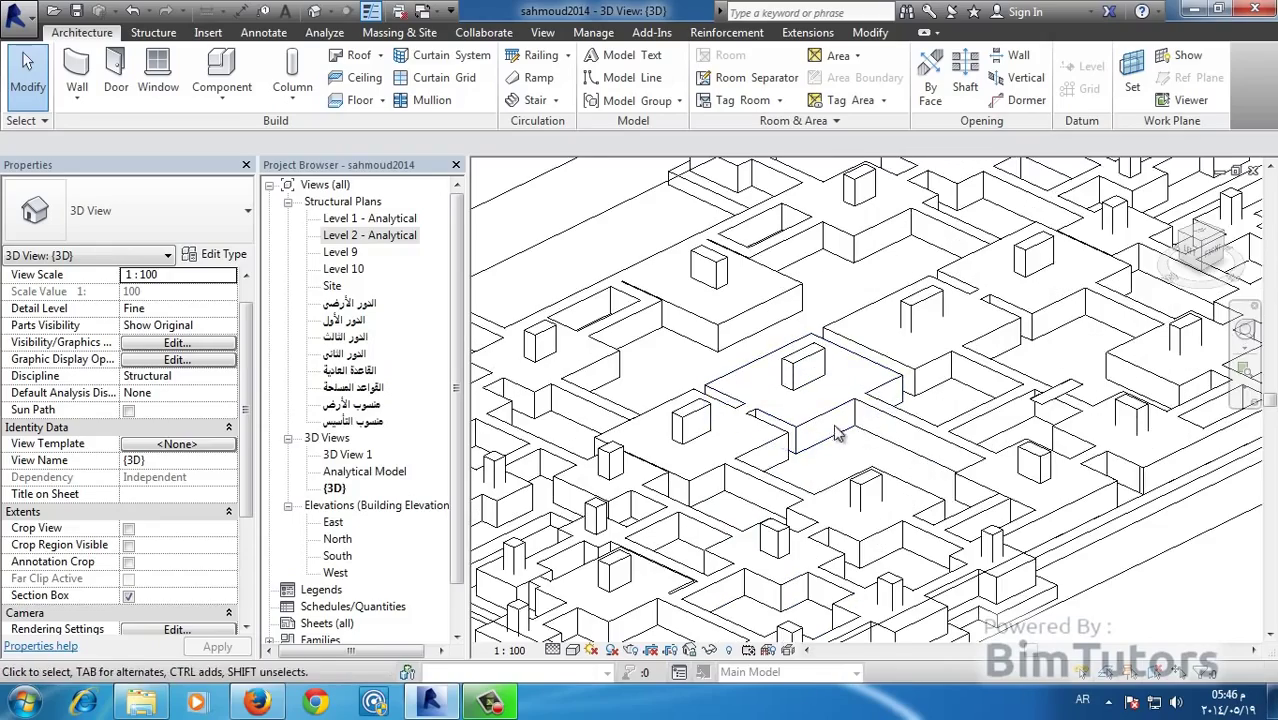
{"action": "scroll", "coordinate": [840, 459], "scroll_direction": "down", "scroll_amount": 4}
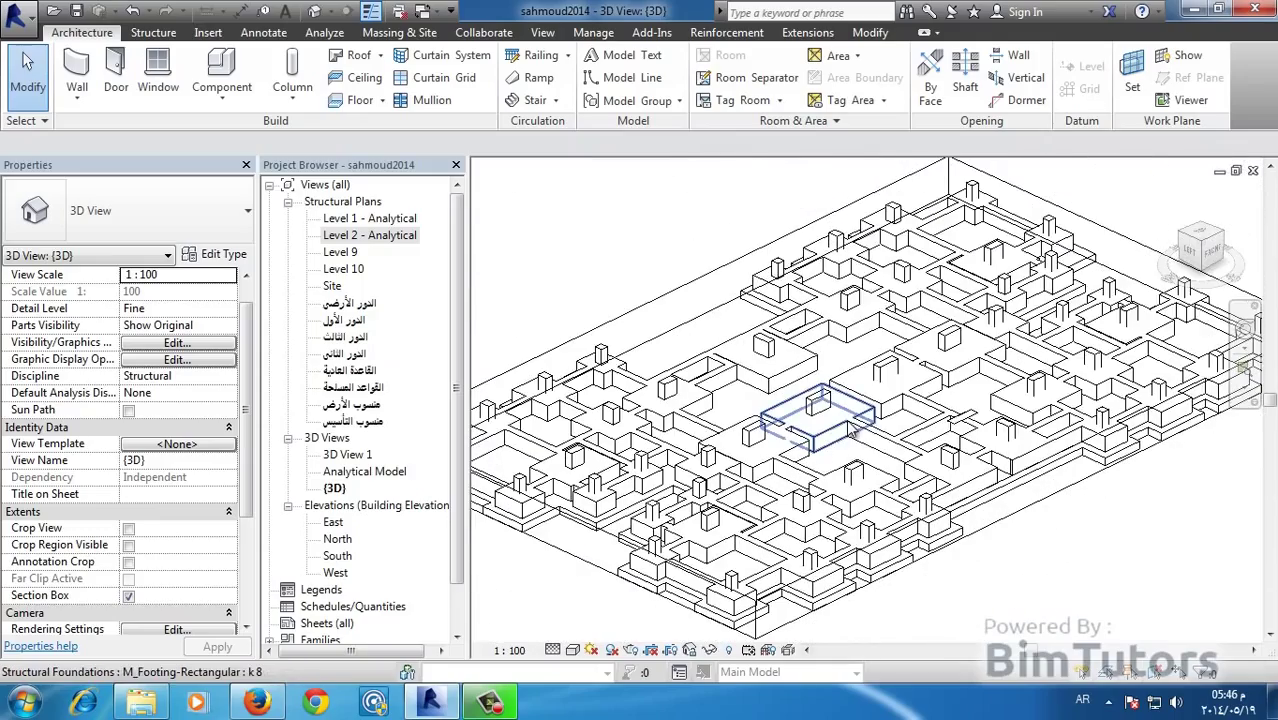
{"action": "scroll", "coordinate": [849, 432], "scroll_direction": "up", "scroll_amount": 1}
{"action": "mouse_move", "coordinate": [700, 420]}
{"action": "middle_mouse_down", "text": "shift"}
{"action": "mouse_move", "coordinate": [774, 452]}
{"action": "mouse_move", "coordinate": [764, 428]}
{"action": "mouse_move", "coordinate": [841, 408]}
{"action": "middle_mouse_up", "text": "shift"}
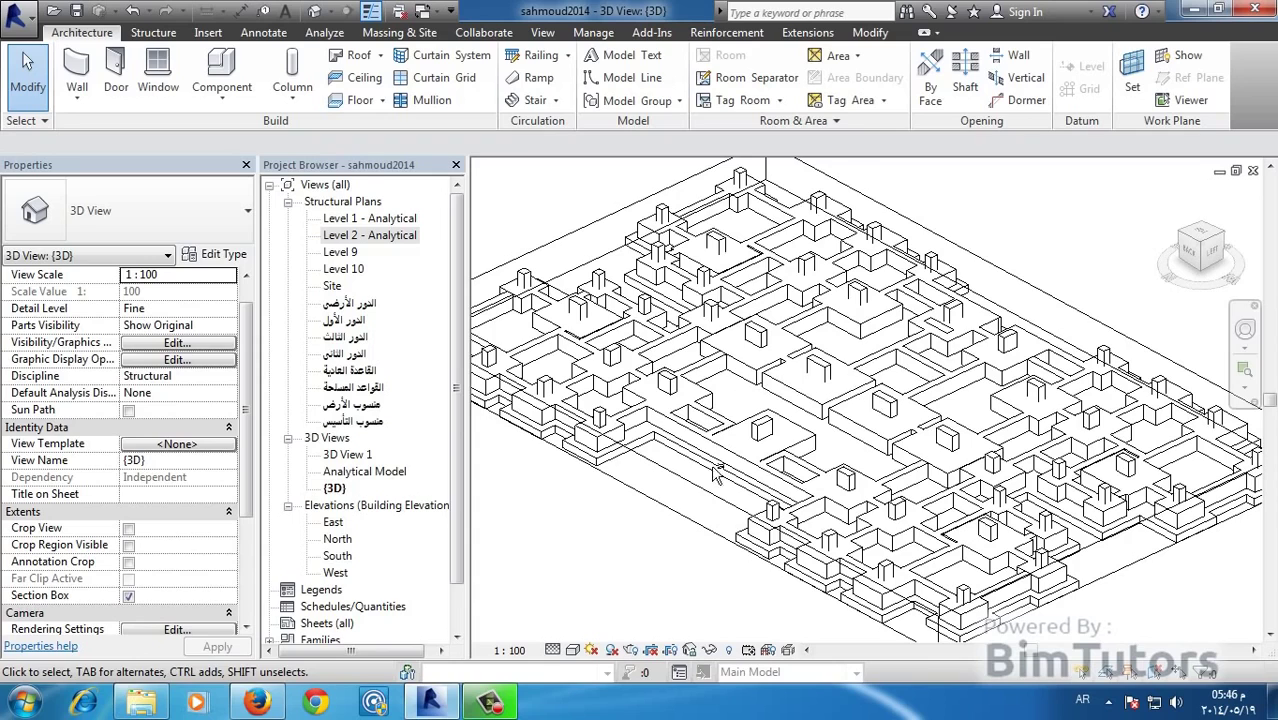
- Select and deselect a foundation slab, zoom out, and orbit to a flatter rotated view
{"action": "left_click", "coordinate": [742, 540]}
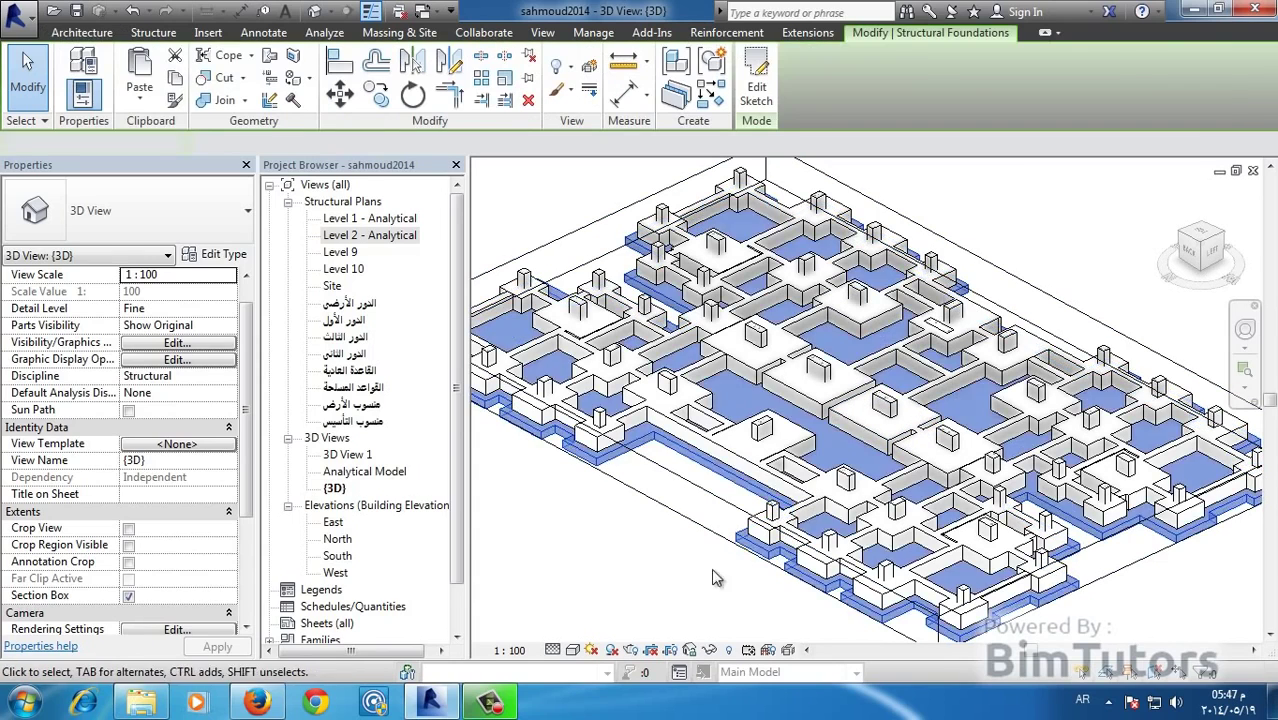
{"action": "left_click", "coordinate": [713, 577]}
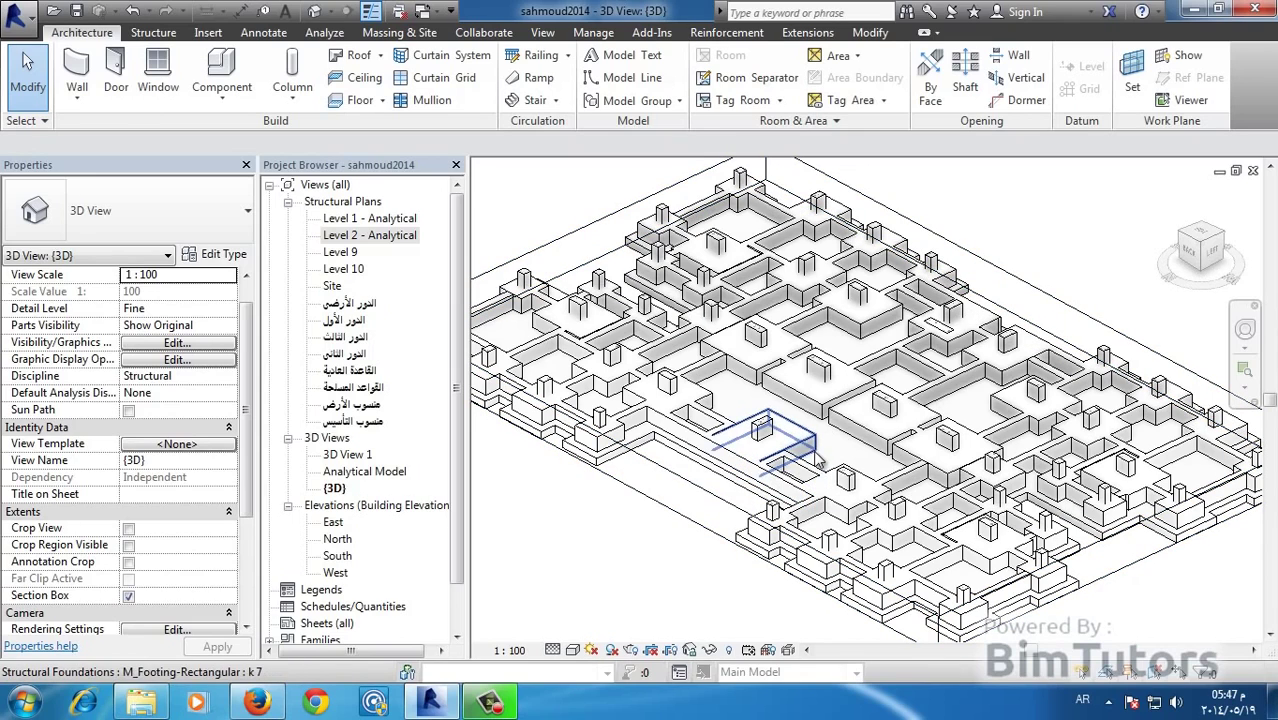
{"action": "scroll", "coordinate": [822, 423], "scroll_direction": "down", "scroll_amount": 3}
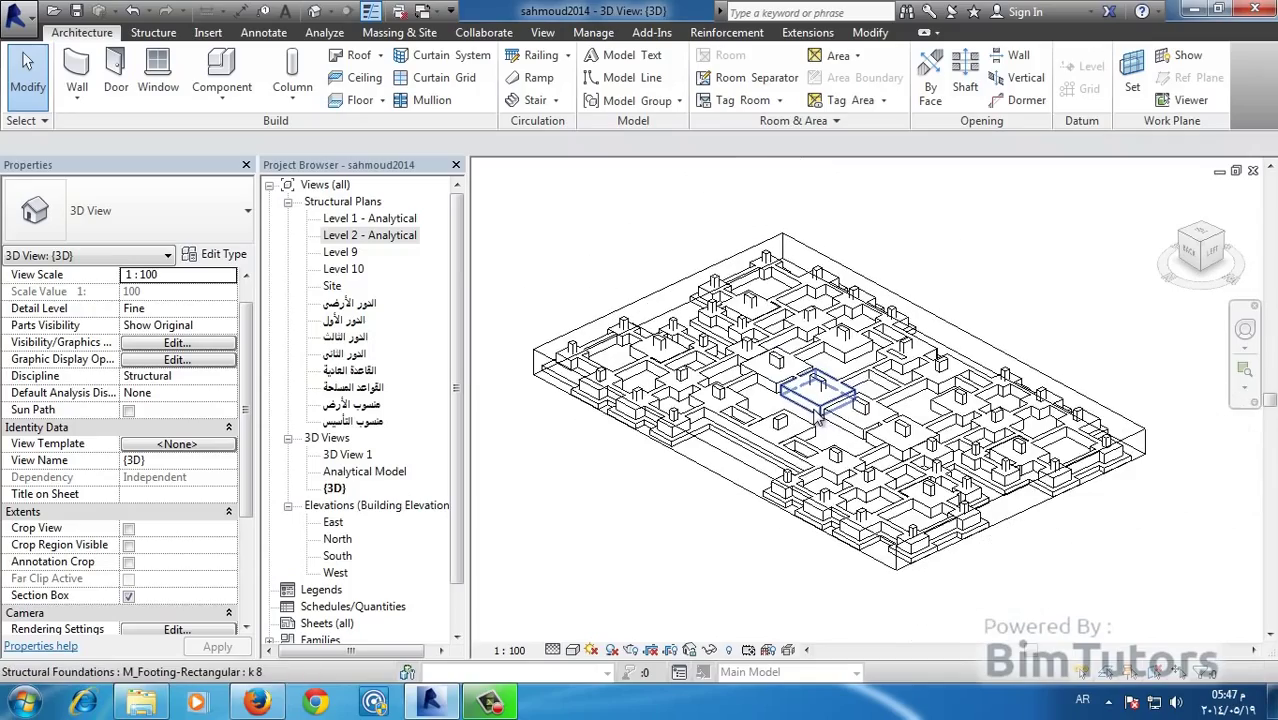
{"action": "middle_click_drag", "start_coordinate": [981, 334], "coordinate": [840, 330], "text": "shift"}
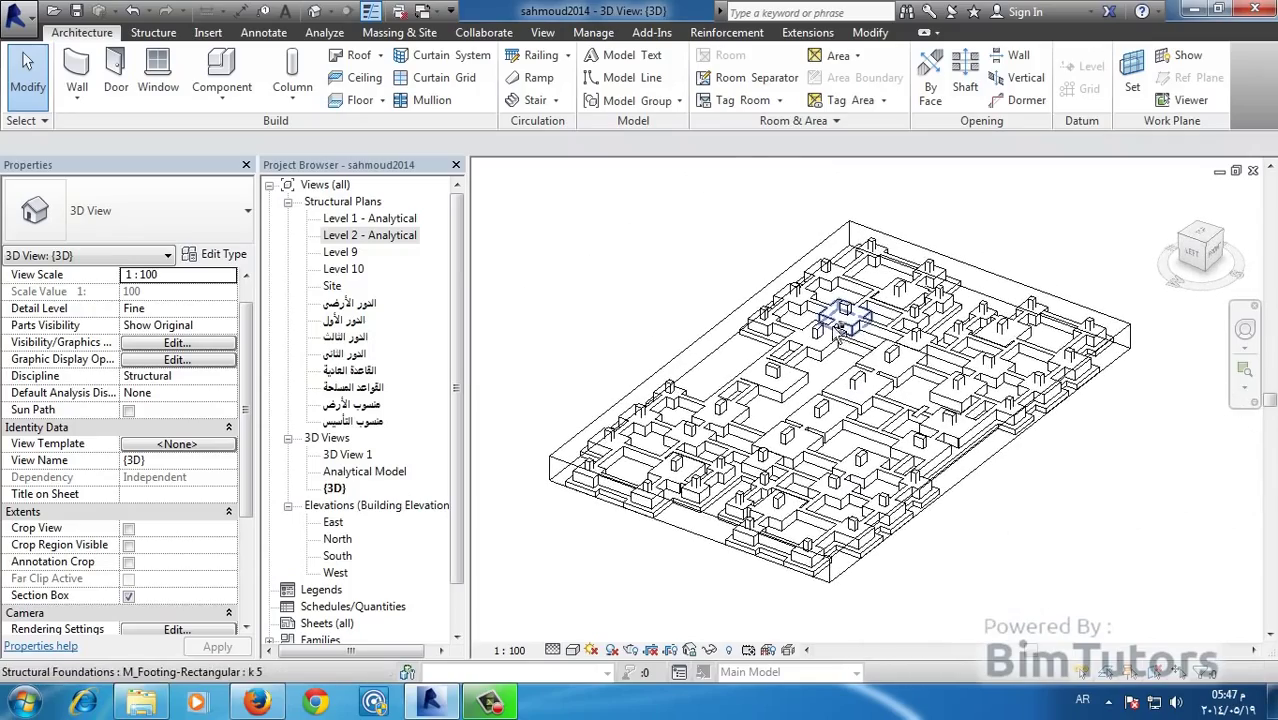
{"action": "mouse_move", "coordinate": [585, 354]}
{"action": "middle_mouse_down", "text": "shift"}
{"action": "mouse_move", "coordinate": [968, 356]}
{"action": "mouse_move", "coordinate": [648, 314]}
{"action": "middle_mouse_up", "text": "shift"}
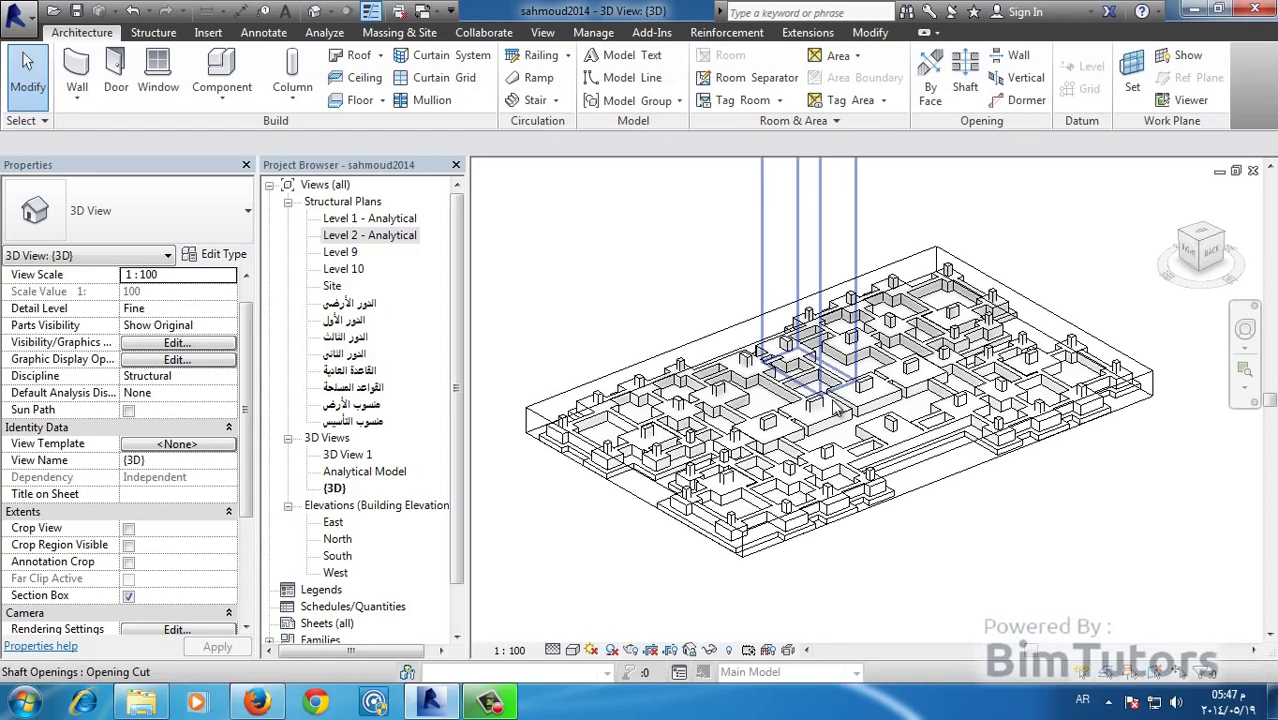
- Cycle the pre-selection to the foundation slab and orbit the model round to its back
{"action": "scroll", "coordinate": [755, 577], "scroll_direction": "up", "scroll_amount": 3}
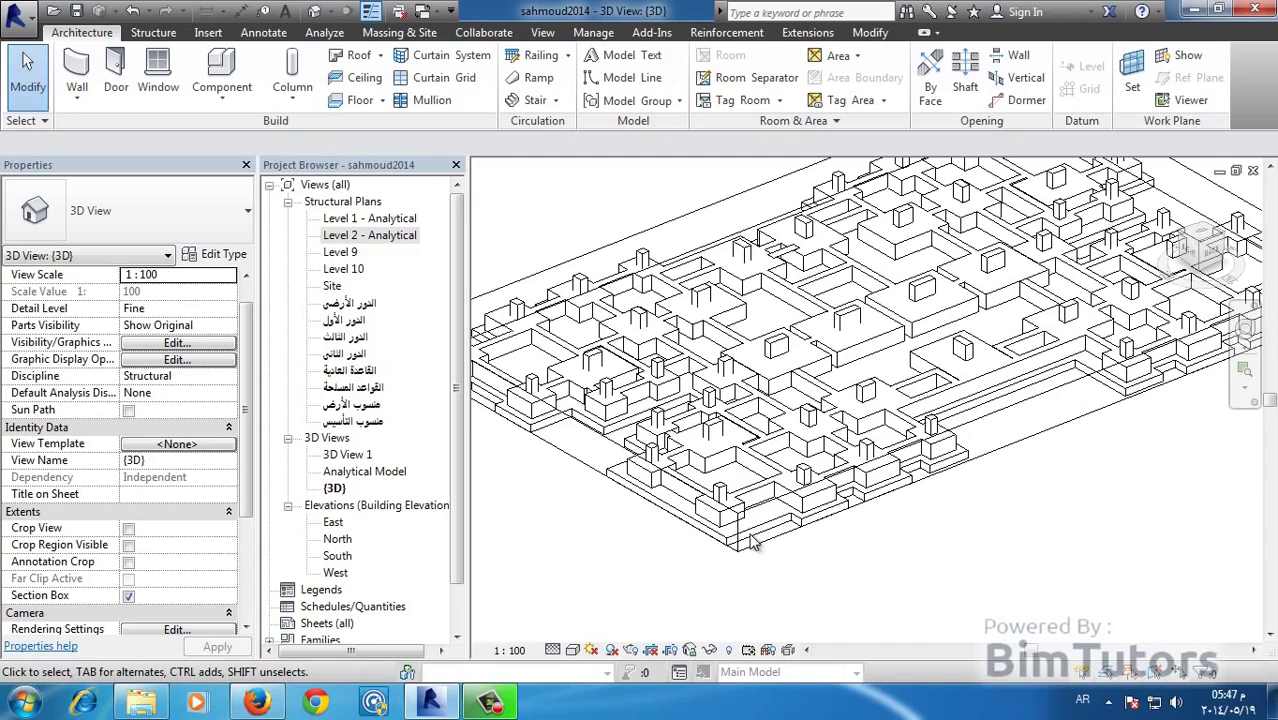
{"action": "key", "text": "s"}
{"action": "key", "text": "d"}
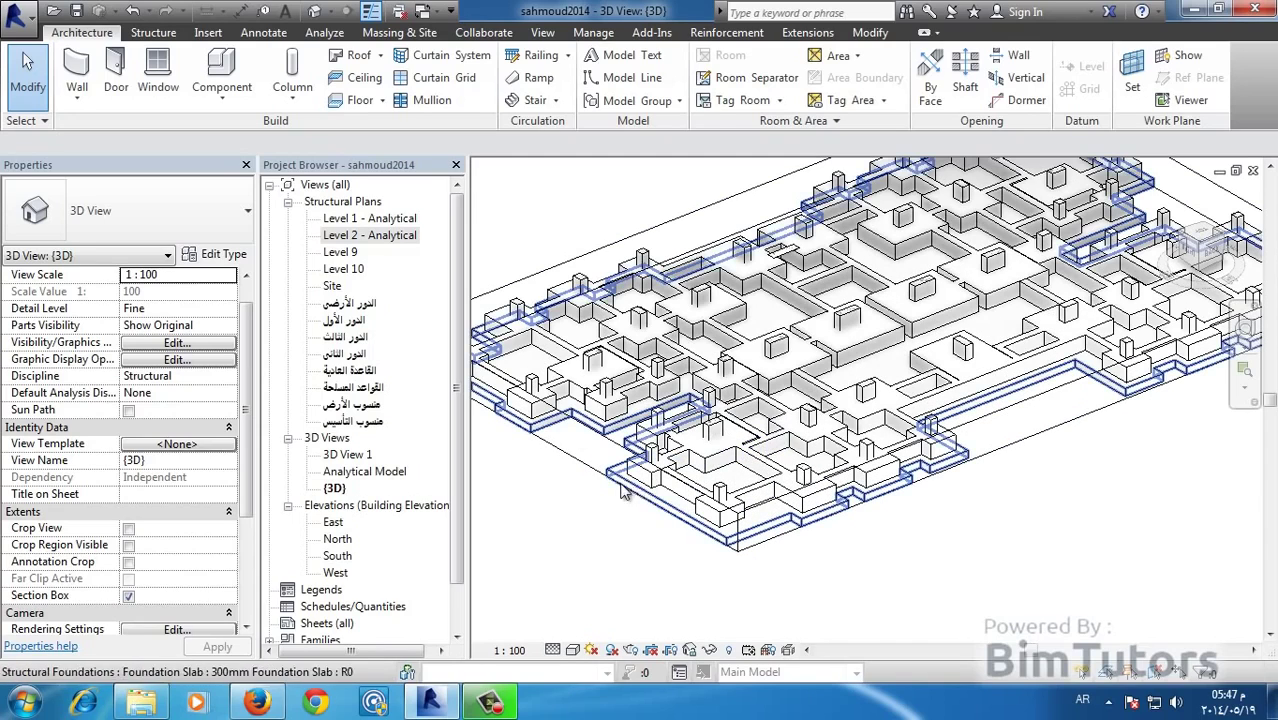
{"action": "scroll", "coordinate": [757, 312], "scroll_direction": "down", "scroll_amount": 3}
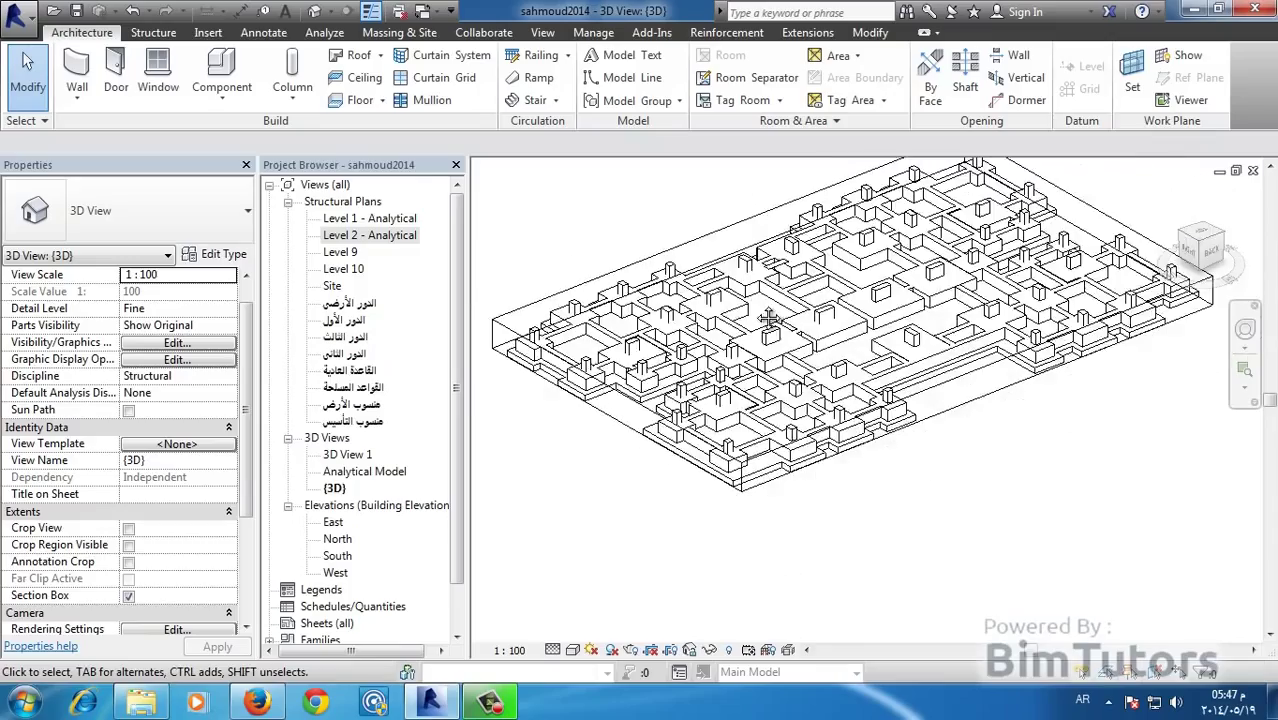
{"action": "mouse_move", "coordinate": [757, 312]}
{"action": "middle_mouse_down"}
{"action": "mouse_move", "coordinate": [775, 366]}
{"action": "mouse_move", "coordinate": [681, 395]}
{"action": "mouse_move", "coordinate": [857, 411]}
{"action": "mouse_move", "coordinate": [766, 386]}
{"action": "middle_mouse_up"}
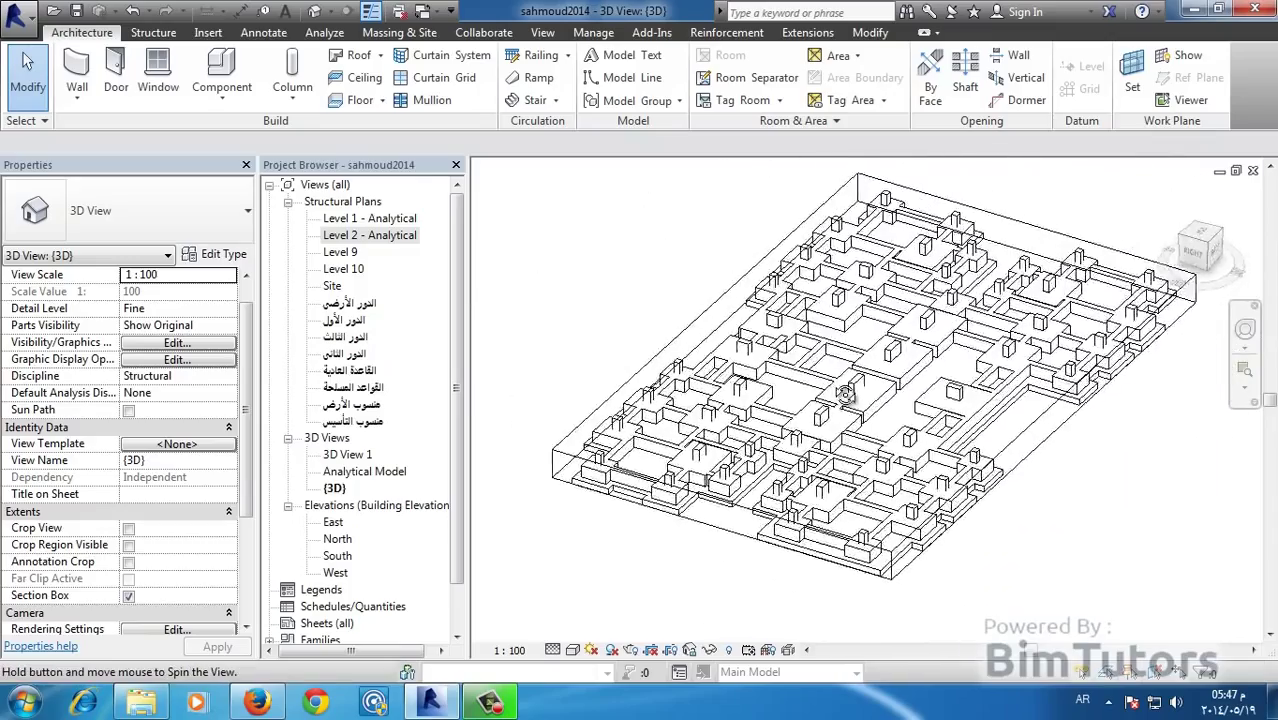